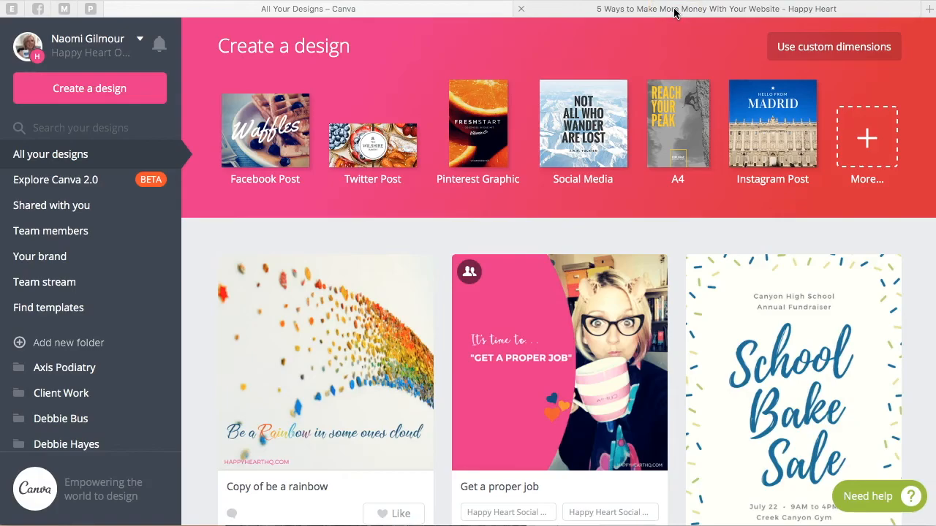
- Examine the handwritten-style signature at the end of the "5 Ways to Make More Money With Your Website" blog post
{"action": "left_click", "coordinate": [675, 10]}
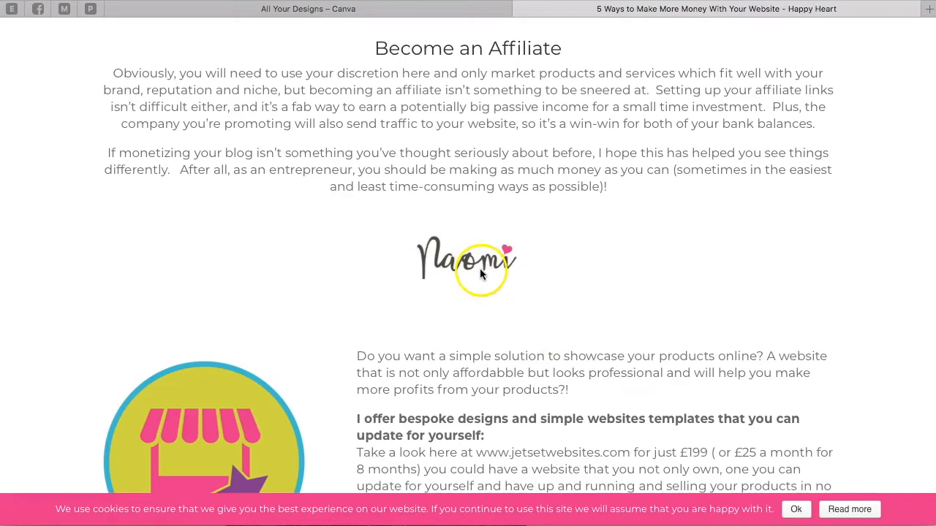
{"action": "scroll", "coordinate": [479, 267], "scroll_direction": "up", "scroll_amount": 4}
{"action": "scroll", "coordinate": [478, 267], "scroll_direction": "down", "scroll_amount": 2}
{"action": "scroll", "coordinate": [538, 197], "scroll_direction": "down", "scroll_amount": 5}
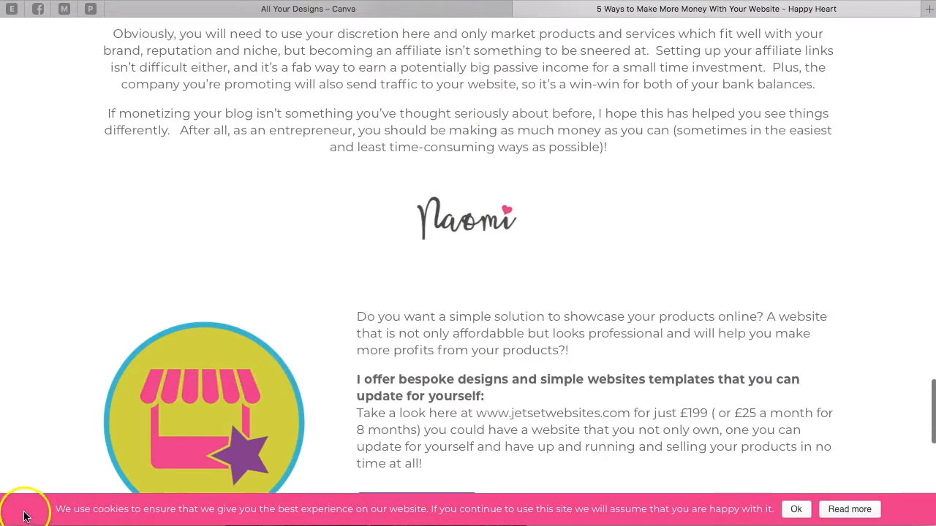
{"action": "scroll", "coordinate": [151, 357], "scroll_direction": "up", "scroll_amount": 11}
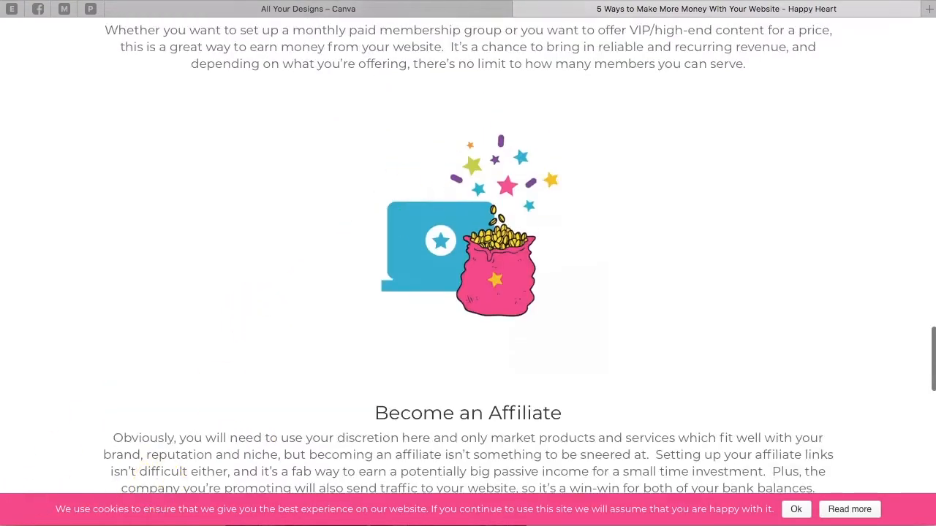
- Switch back to Canva and create a new design with custom dimensions of 300 × 150 px
{"action": "left_click", "coordinate": [328, 10]}
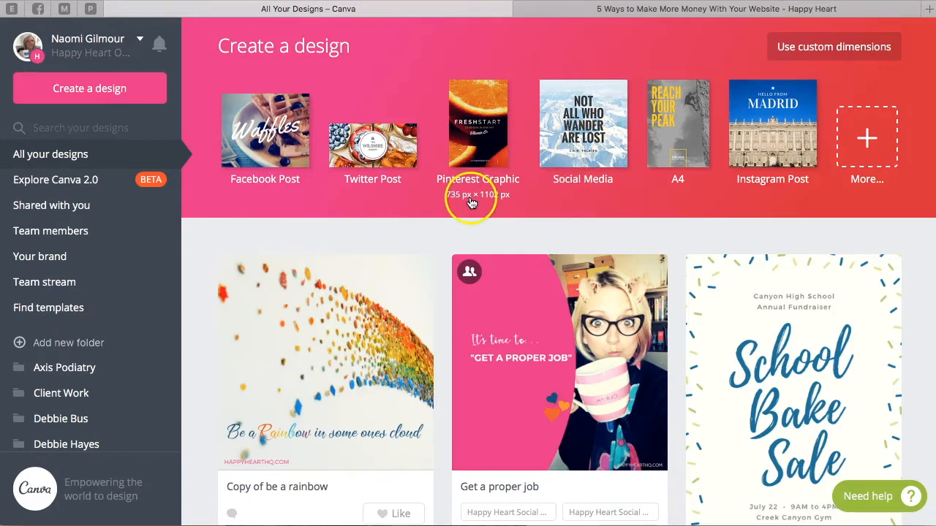
{"action": "left_click", "coordinate": [817, 48]}
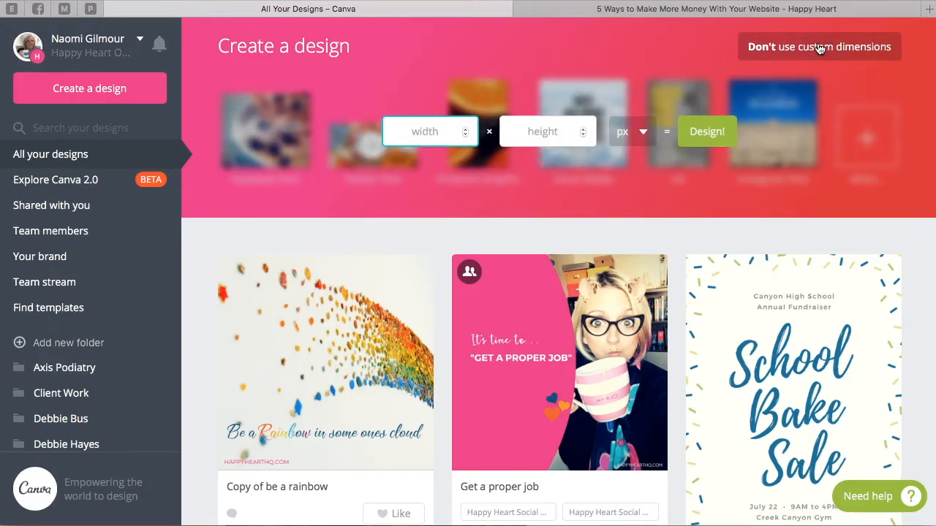
{"action": "type", "text": "300"}
{"action": "key", "text": "Tab"}
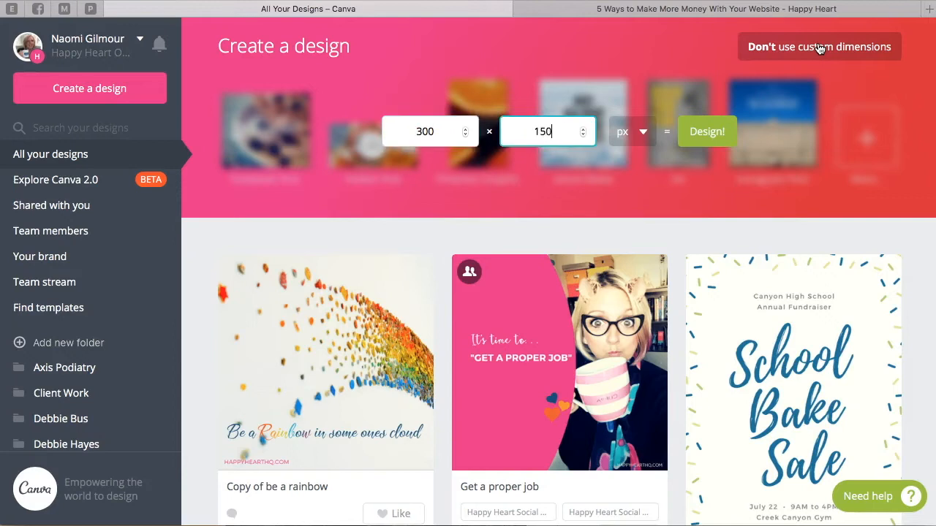
{"action": "key", "text": "Return"}
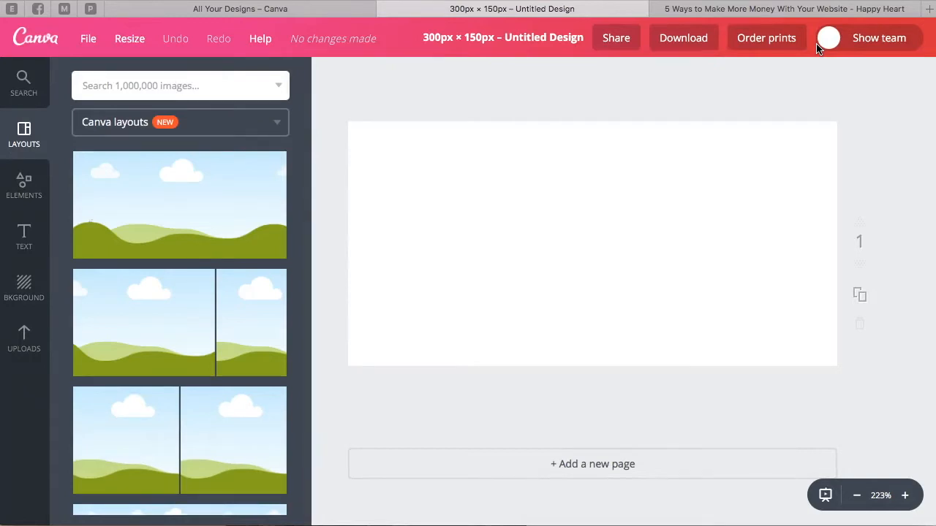
- Add a subheading text box to the blank canvas and enter the signer's full name in it
{"action": "left_click", "coordinate": [26, 238]}
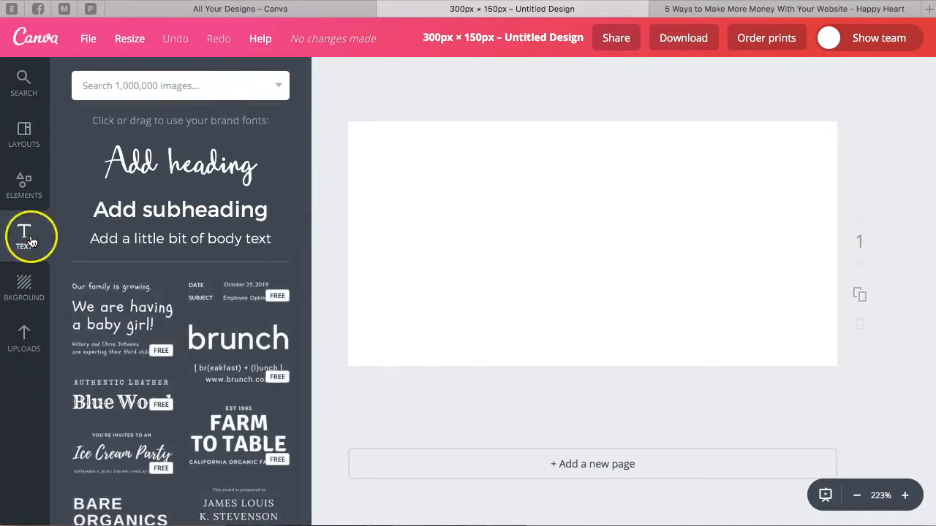
{"action": "scroll", "coordinate": [111, 391], "scroll_direction": "down", "scroll_amount": 1}
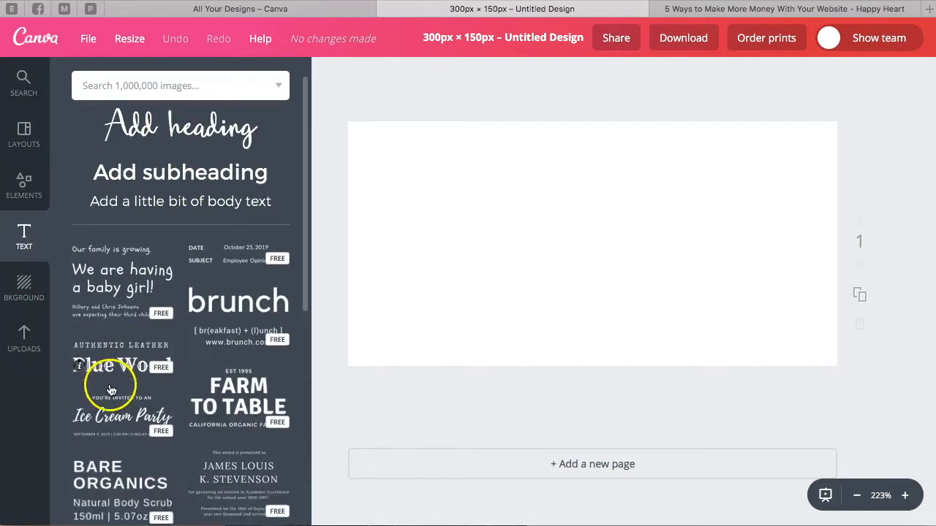
{"action": "scroll", "coordinate": [111, 390], "scroll_direction": "down", "scroll_amount": 1}
{"action": "scroll", "coordinate": [173, 462], "scroll_direction": "up", "scroll_amount": 2}
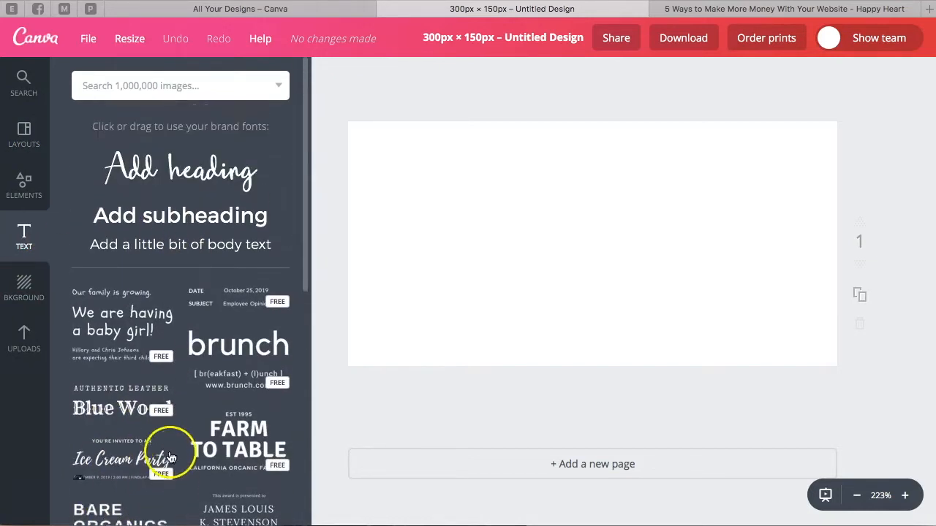
{"action": "left_click", "coordinate": [168, 214]}
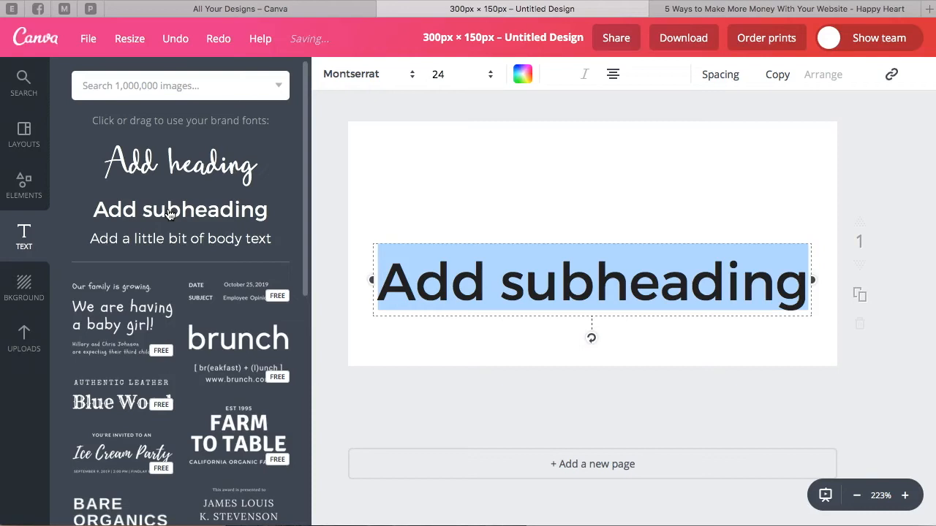
{"action": "type", "text": "Naomi"}
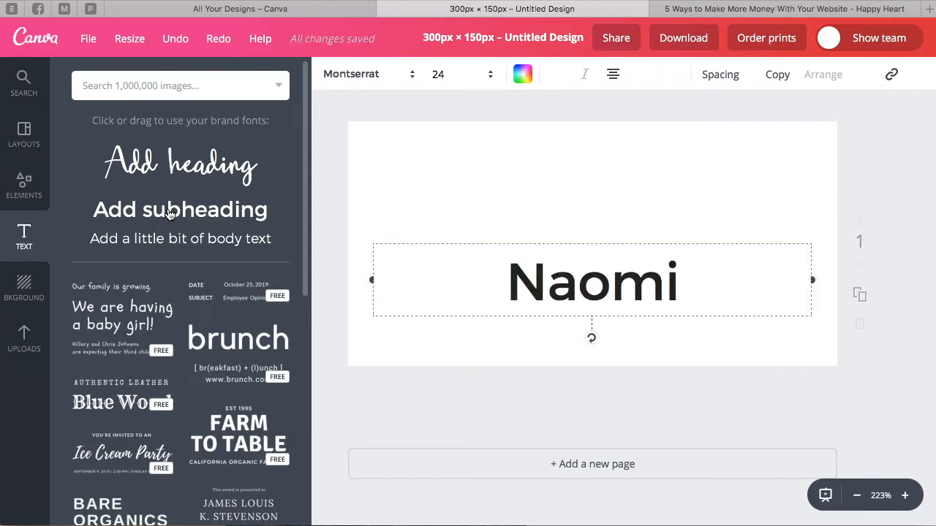
{"action": "type", "text": " Gil"}
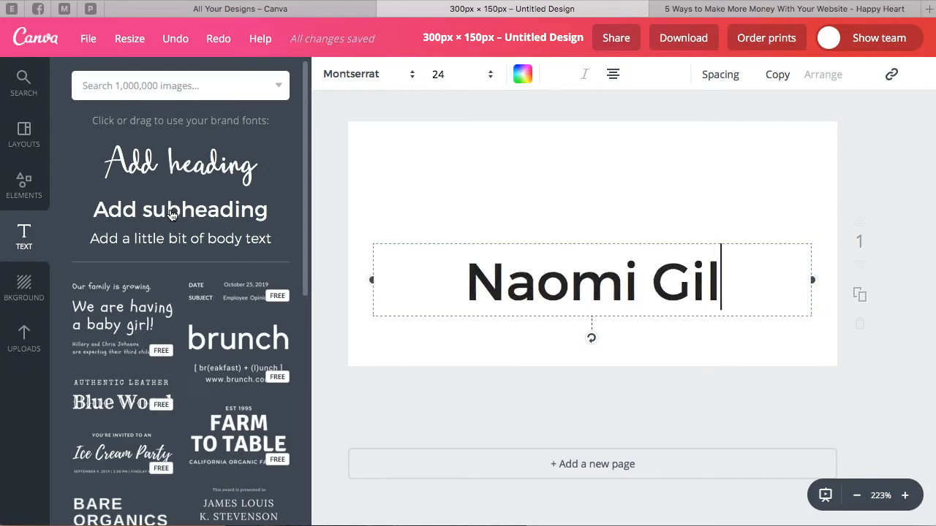
{"action": "type", "text": "mour"}
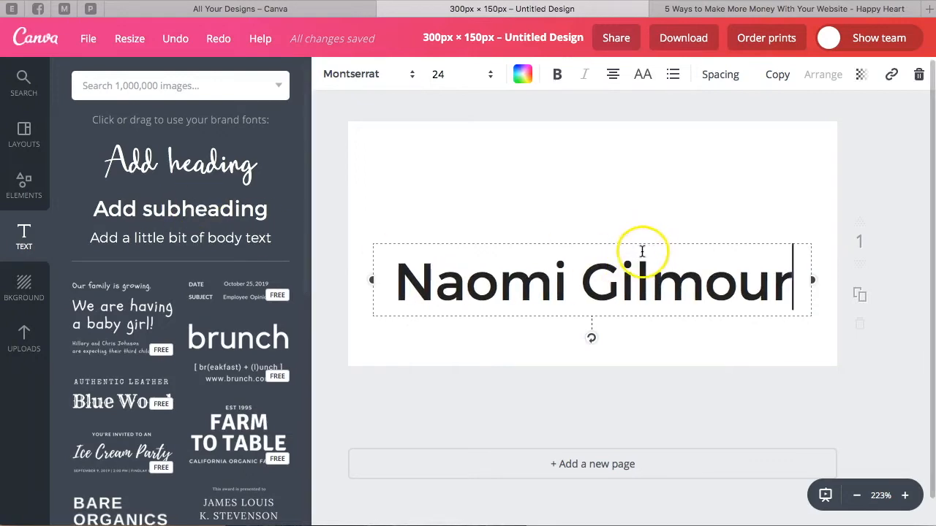
- Move the name text slightly lower on the canvas, keeping it horizontally centred
{"action": "mouse_move", "coordinate": [654, 242]}
{"action": "left_mouse_down"}
{"action": "mouse_move", "coordinate": [658, 202]}
{"action": "mouse_move", "coordinate": [654, 242]}
{"action": "left_mouse_up"}
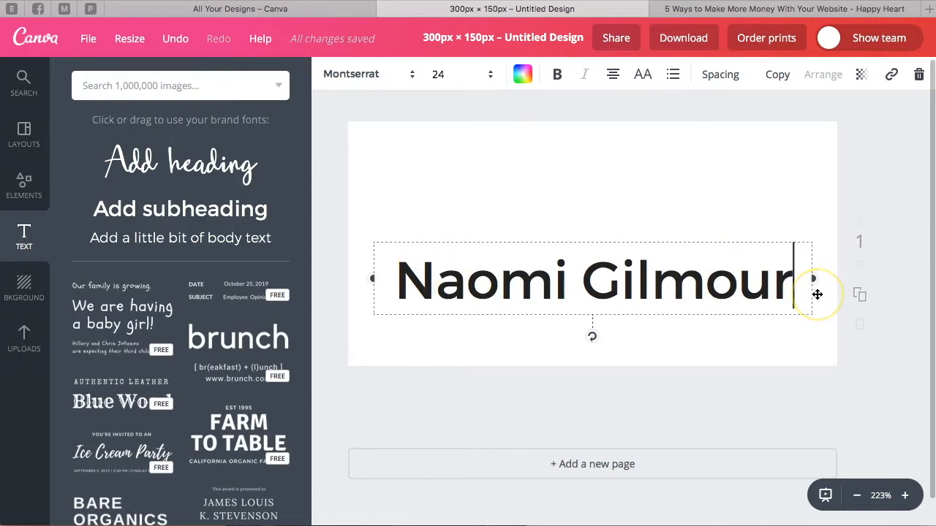
{"action": "left_click", "coordinate": [811, 254]}
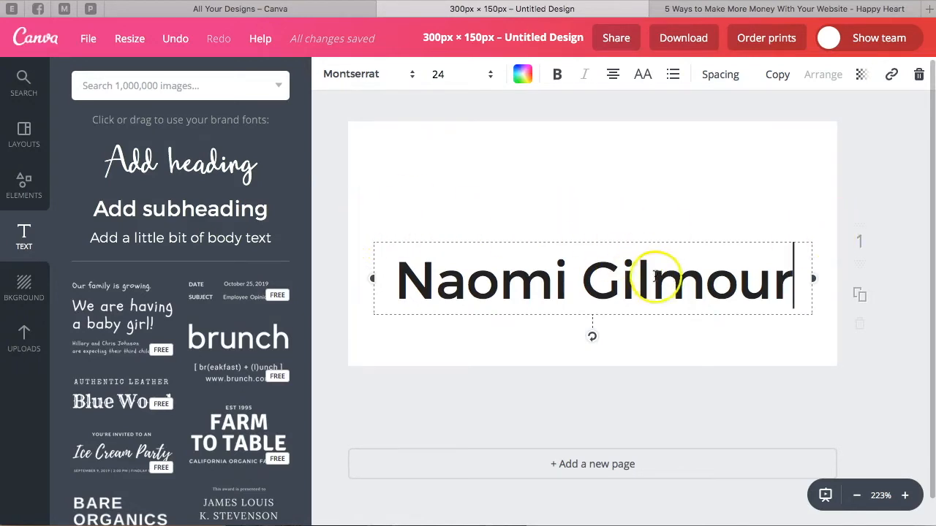
{"action": "left_click_drag", "start_coordinate": [672, 240], "coordinate": [673, 255]}
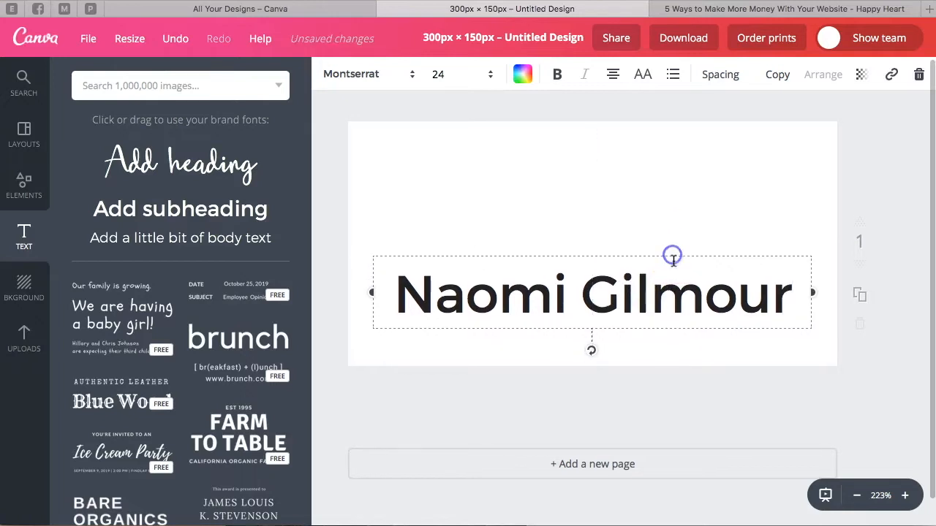
- Try the Brusher font on the name text
{"action": "left_click", "coordinate": [378, 76]}
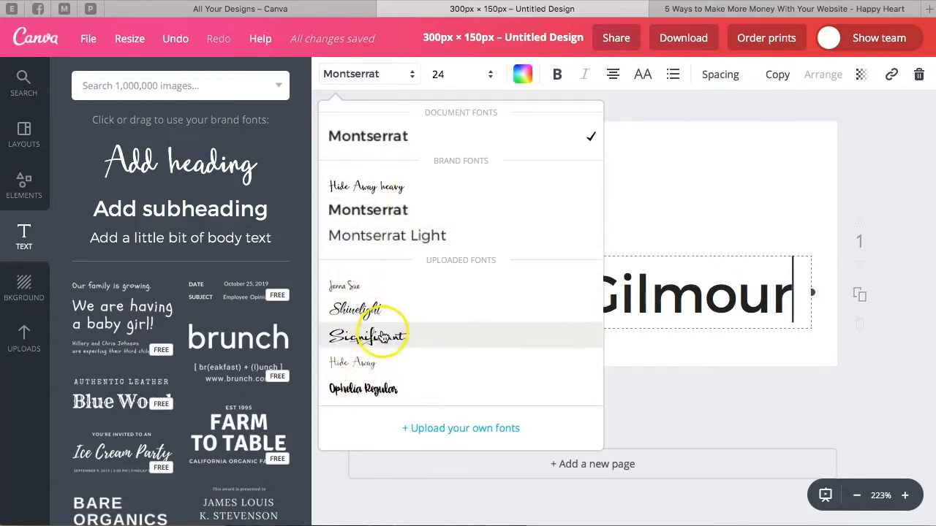
{"action": "scroll", "coordinate": [380, 335], "scroll_direction": "down", "scroll_amount": 10}
{"action": "scroll", "coordinate": [386, 336], "scroll_direction": "down", "scroll_amount": 10}
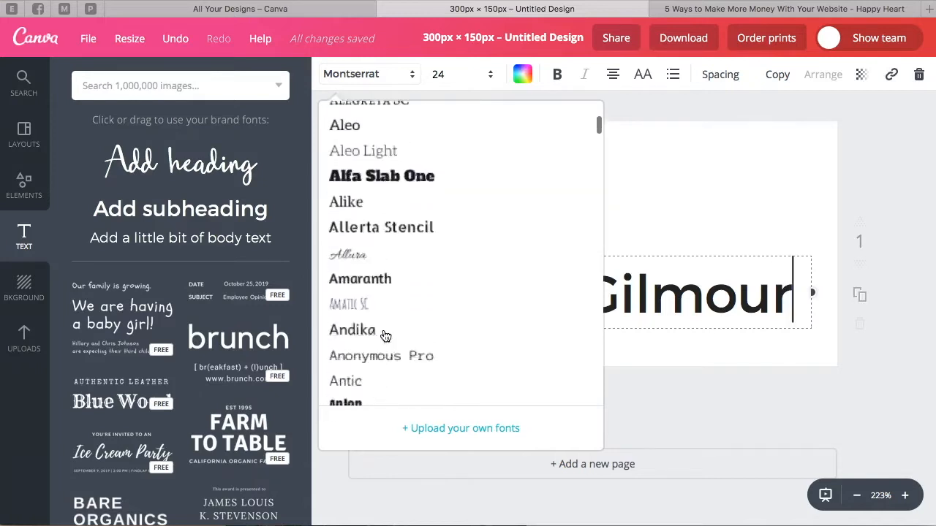
{"action": "scroll", "coordinate": [385, 336], "scroll_direction": "down", "scroll_amount": 10}
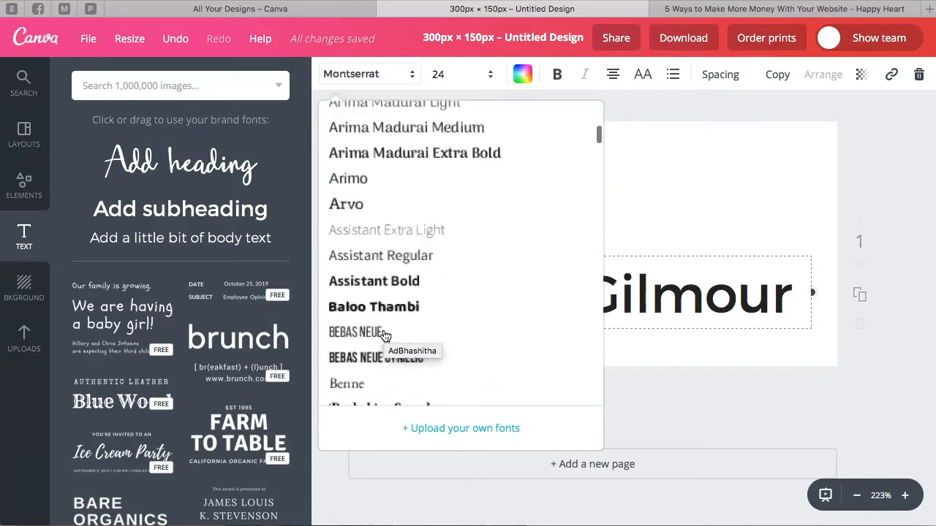
{"action": "scroll", "coordinate": [384, 335], "scroll_direction": "down", "scroll_amount": 1}
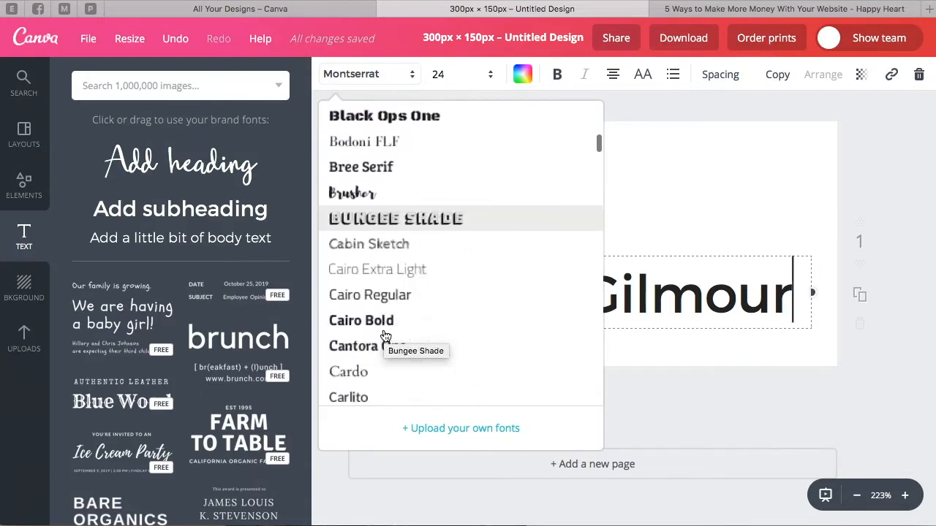
{"action": "left_click", "coordinate": [356, 199]}
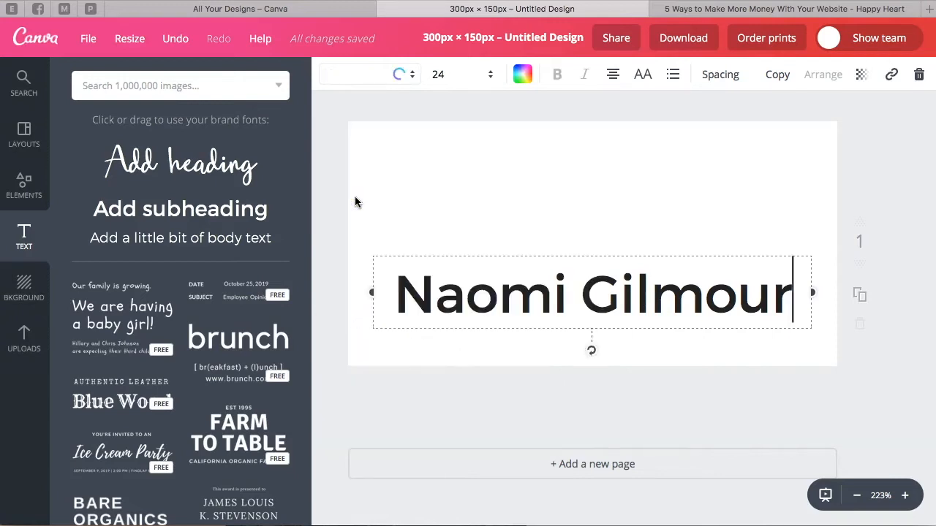
{"action": "left_click", "coordinate": [422, 217]}
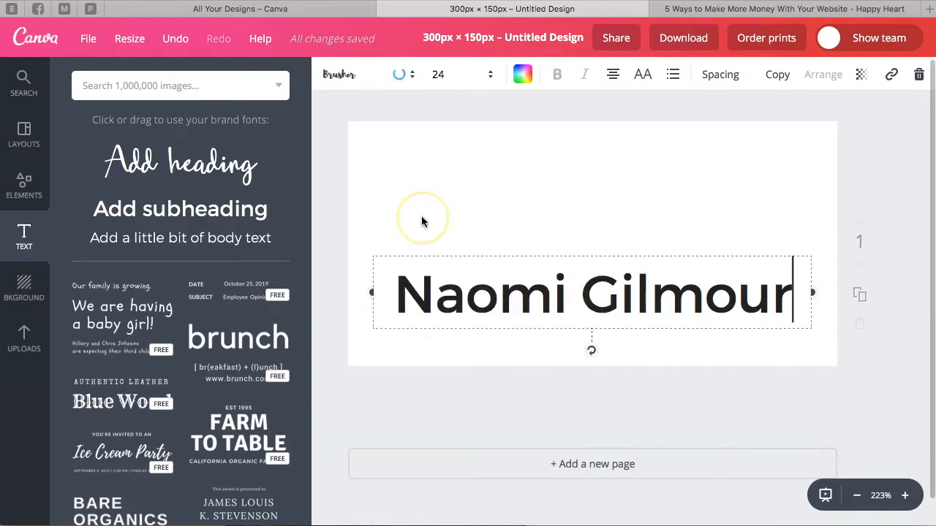
{"action": "left_click", "coordinate": [418, 275]}
{"action": "left_click", "coordinate": [397, 111]}
- Try the Euphoria Script font on the name text
{"action": "left_click", "coordinate": [359, 74]}
{"action": "scroll", "coordinate": [384, 314], "scroll_direction": "down", "scroll_amount": 5}
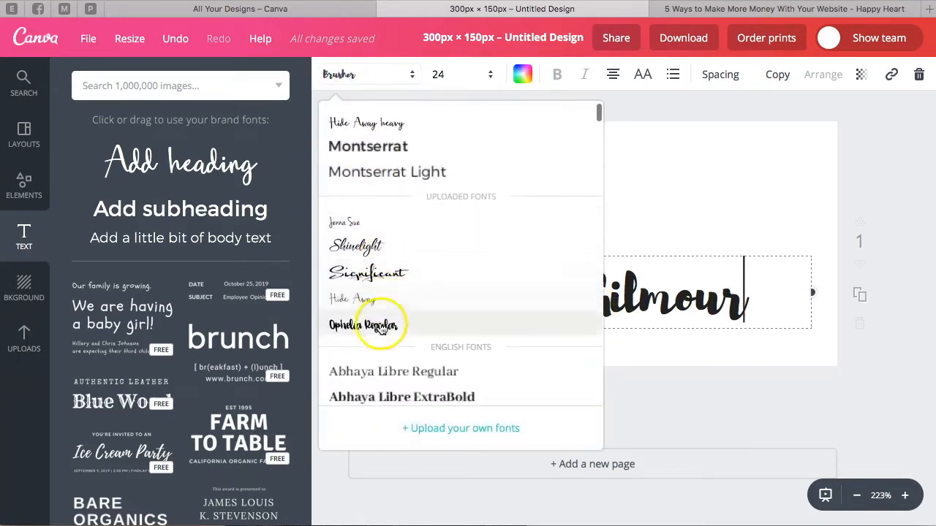
{"action": "scroll", "coordinate": [380, 338], "scroll_direction": "down", "scroll_amount": 12}
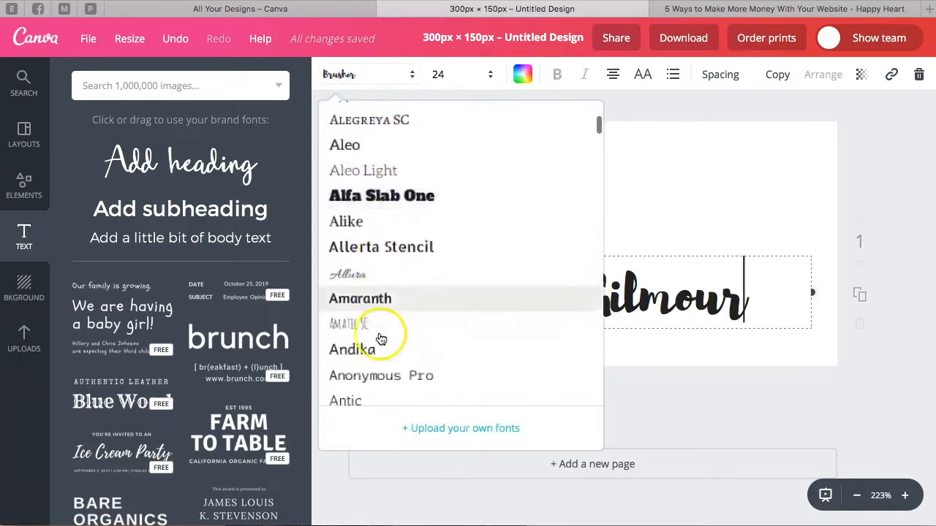
{"action": "scroll", "coordinate": [380, 338], "scroll_direction": "down", "scroll_amount": 15}
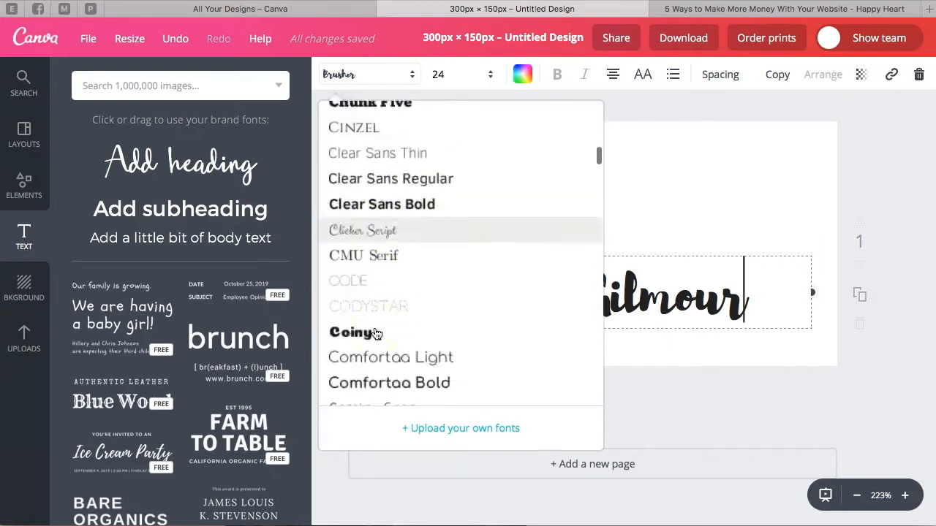
{"action": "scroll", "coordinate": [376, 335], "scroll_direction": "down", "scroll_amount": 15}
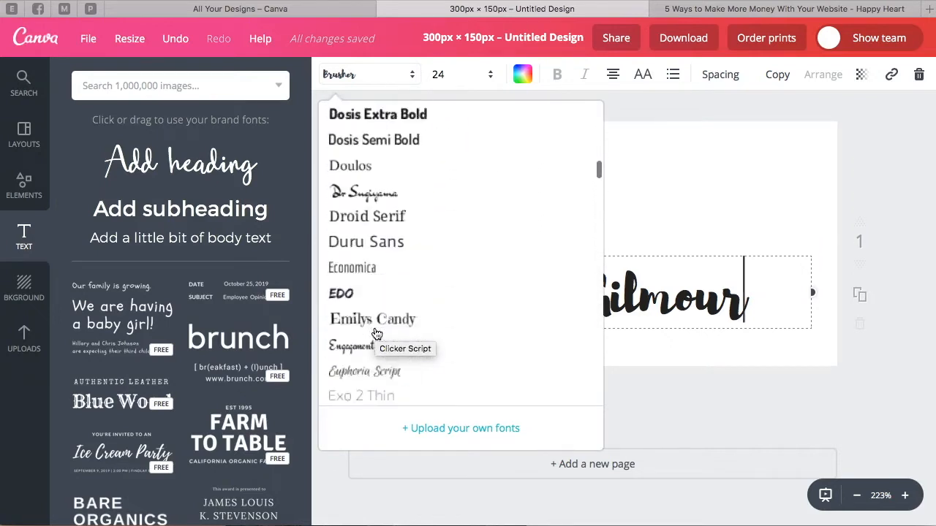
{"action": "scroll", "coordinate": [377, 334], "scroll_direction": "down", "scroll_amount": 2}
{"action": "left_click", "coordinate": [371, 246]}
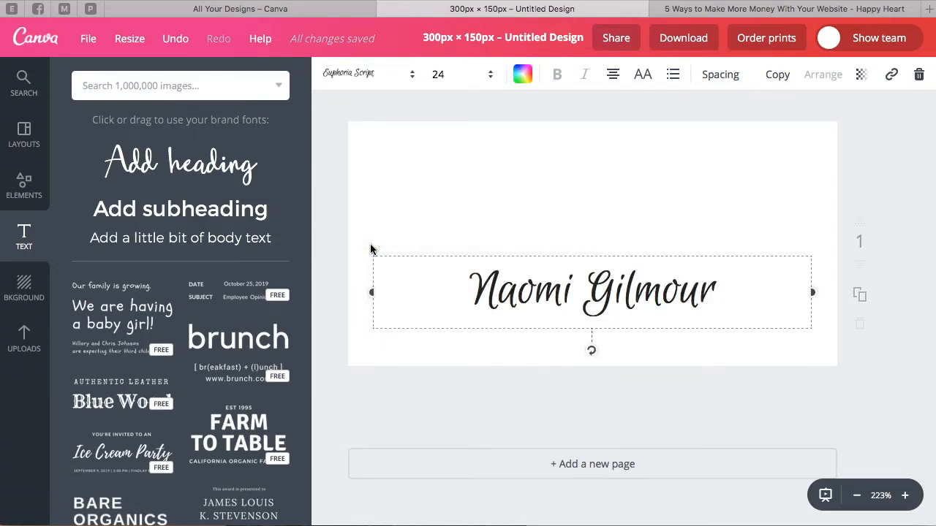
- Set the name text's font to the uploaded Shinelight font and deselect the text box
{"action": "left_click", "coordinate": [363, 76]}
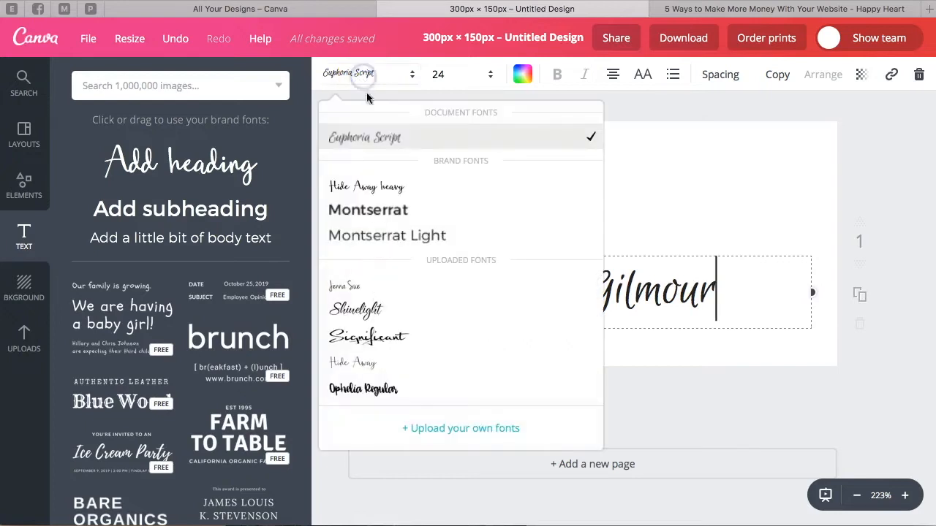
{"action": "left_click", "coordinate": [362, 315]}
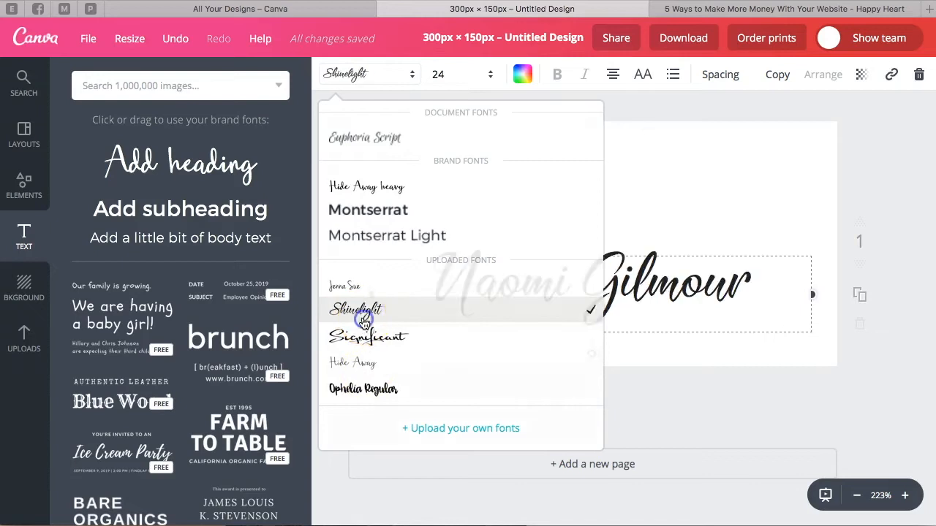
{"action": "left_click", "coordinate": [838, 227]}
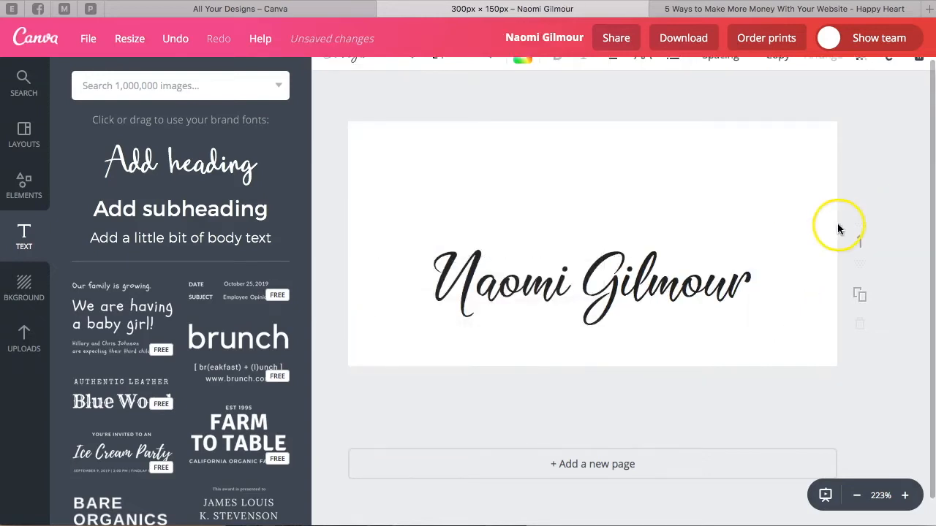
- Try the custom pink colour ff39c1 on the name text
{"action": "left_click", "coordinate": [507, 299]}
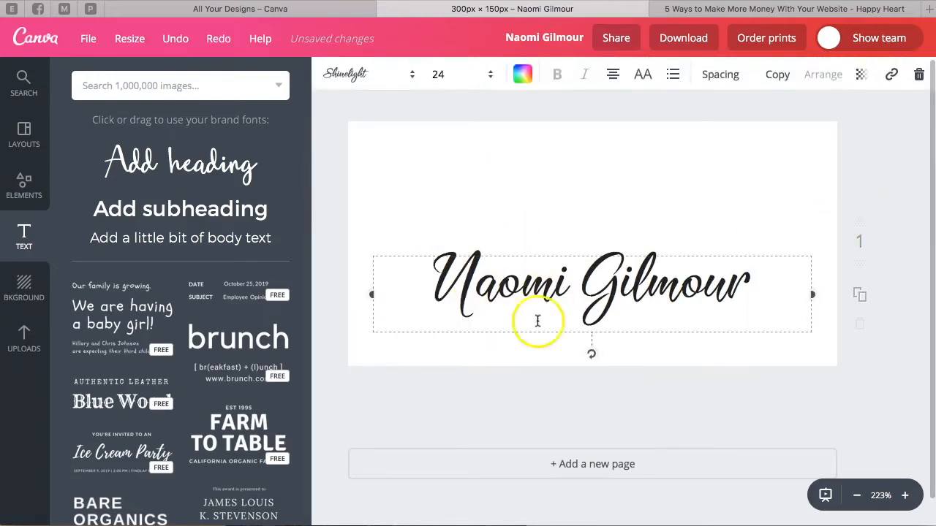
{"action": "left_click", "coordinate": [520, 77]}
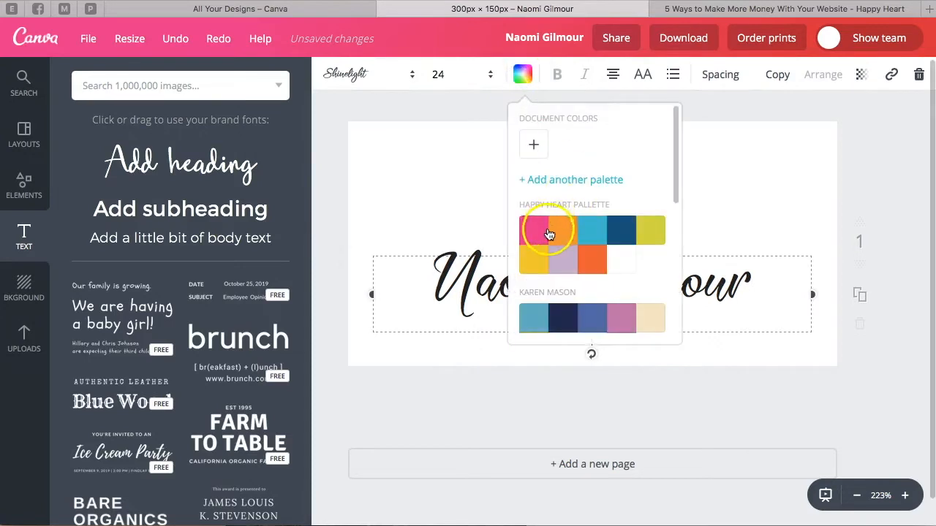
{"action": "left_click", "coordinate": [533, 141]}
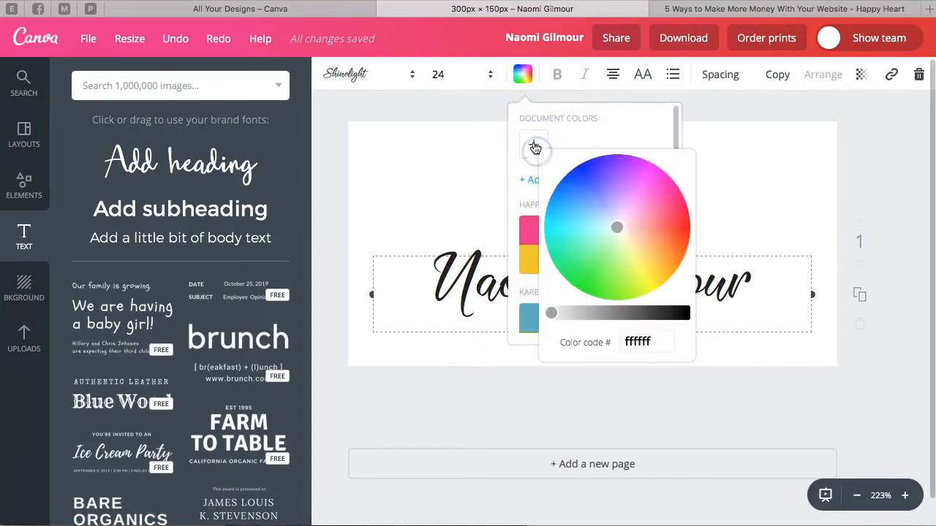
{"action": "left_click_drag", "start_coordinate": [618, 229], "coordinate": [655, 194]}
{"action": "left_click", "coordinate": [648, 341]}
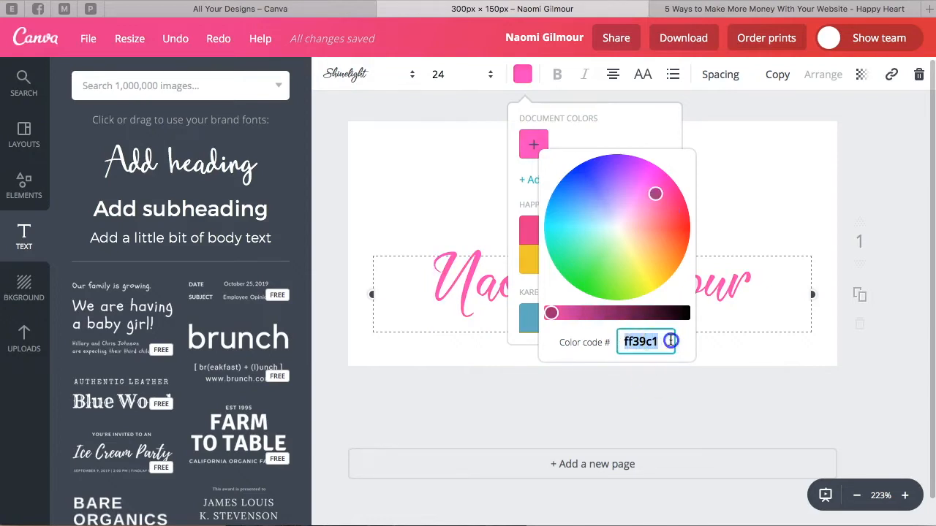
{"action": "left_click", "coordinate": [729, 243]}
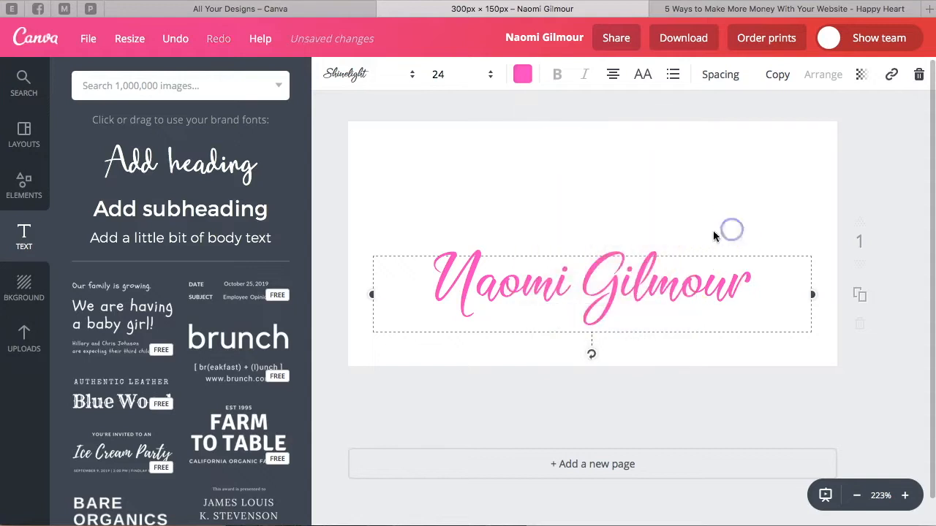
- Set the name text's colour to the pink from the Happy Heart palette and deselect the text
{"action": "left_click", "coordinate": [580, 279]}
{"action": "left_click", "coordinate": [522, 74]}
{"action": "left_click", "coordinate": [540, 234]}
{"action": "left_click", "coordinate": [477, 180]}
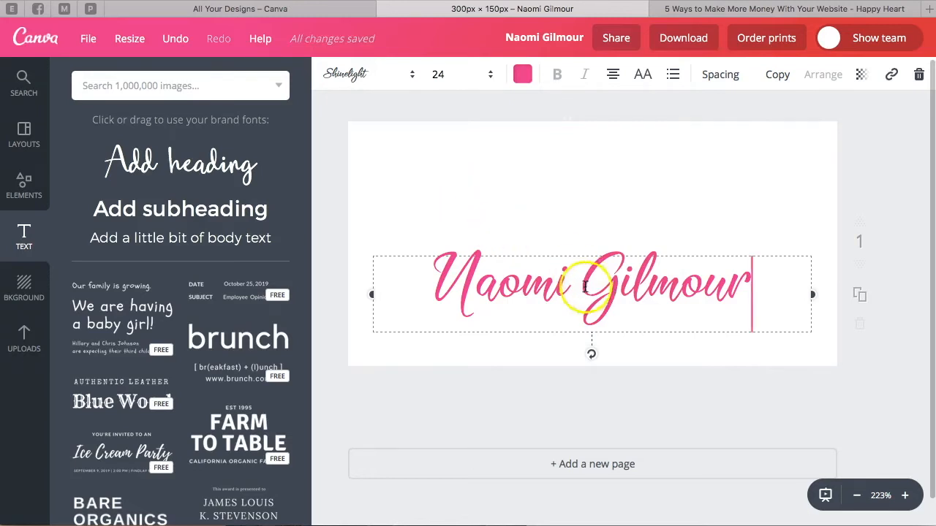
{"action": "left_click", "coordinate": [579, 169]}
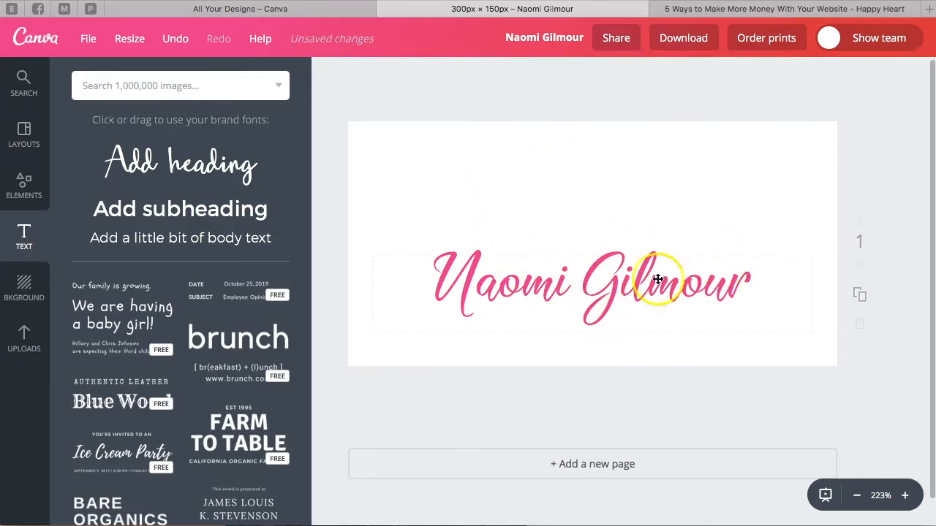
- Search the image library for "heart" and add the plain solid red heart to the canvas
{"action": "left_click", "coordinate": [119, 86]}
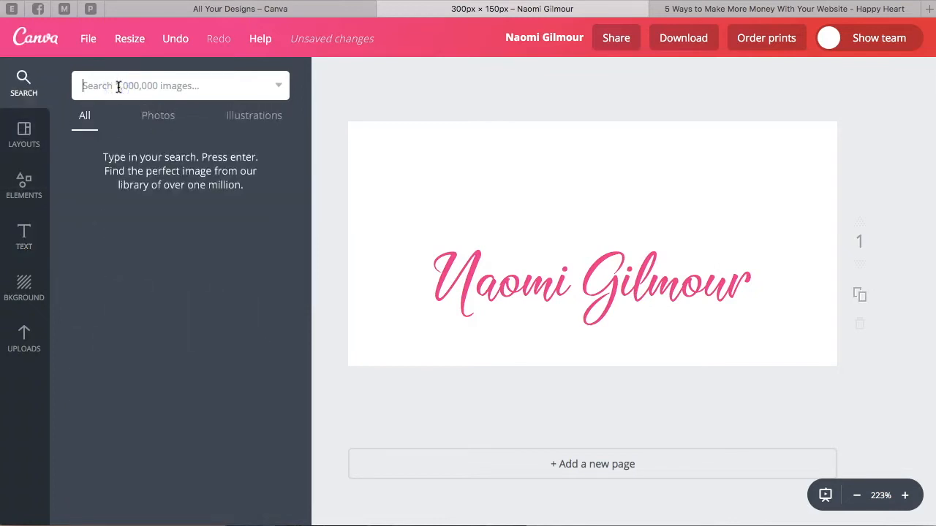
{"action": "type", "text": "heart"}
{"action": "key", "text": "Return"}
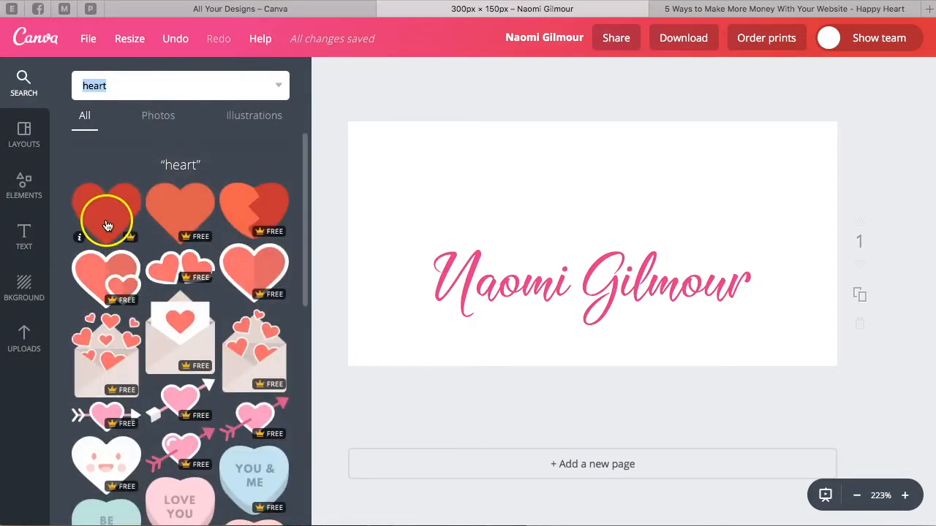
{"action": "left_click_drag", "start_coordinate": [104, 224], "coordinate": [527, 241]}
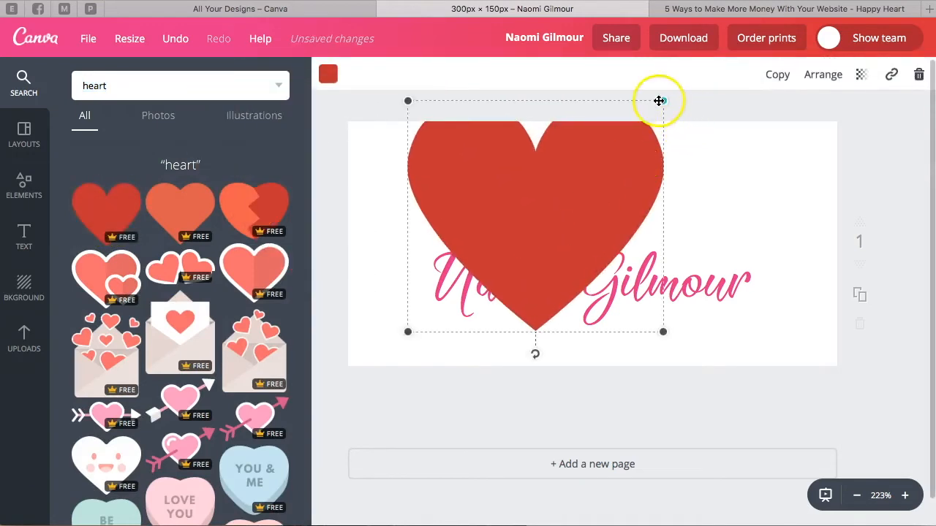
- Shrink the heart to a tiny size and place it as the dot over the "i" of the first name
{"action": "left_click_drag", "start_coordinate": [654, 109], "coordinate": [569, 261]}
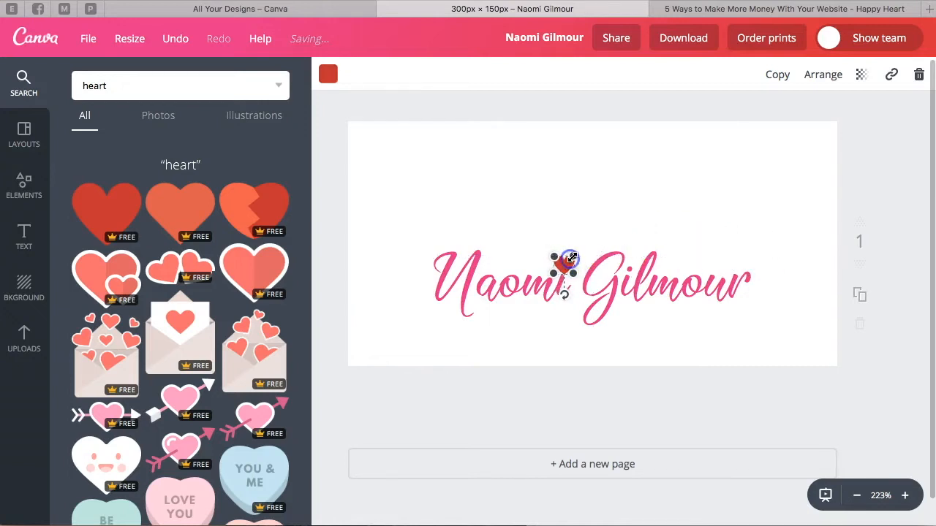
{"action": "left_click", "coordinate": [594, 211]}
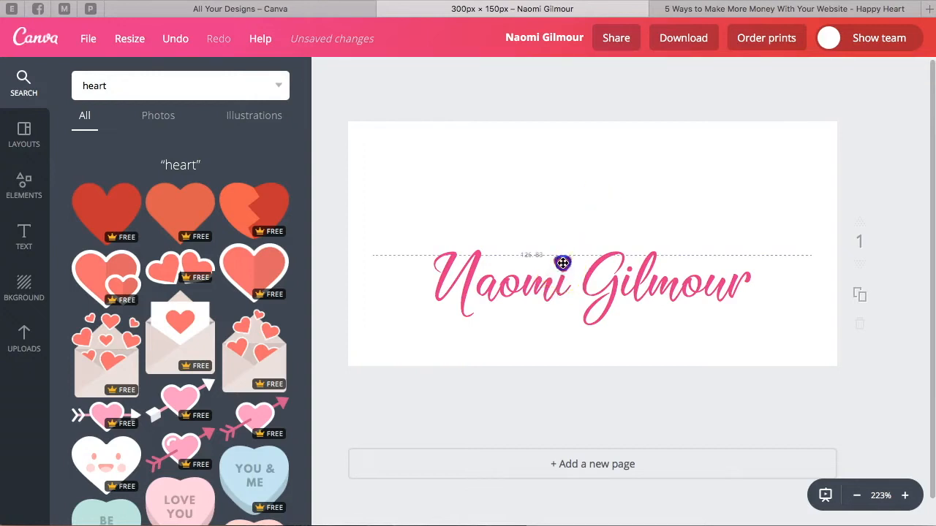
{"action": "left_click_drag", "start_coordinate": [565, 265], "coordinate": [565, 263]}
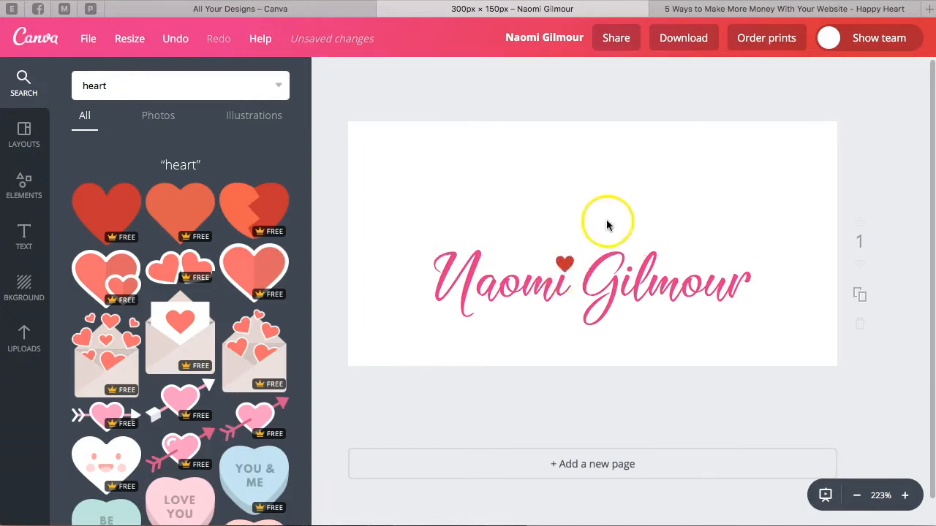
- Recolour the heart with the light orange from the Happy Heart palette and deselect it
{"action": "left_click", "coordinate": [562, 260]}
{"action": "left_click", "coordinate": [328, 74]}
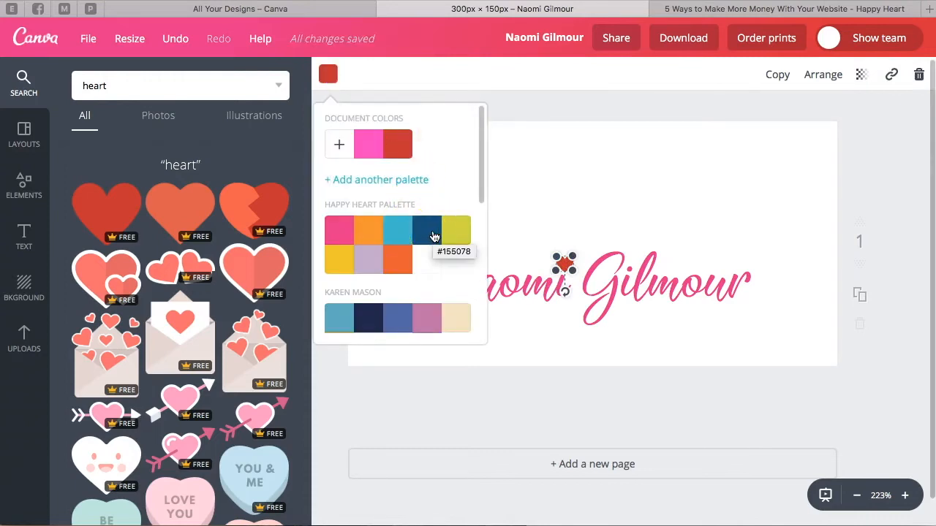
{"action": "left_click", "coordinate": [368, 230]}
{"action": "left_click", "coordinate": [618, 179]}
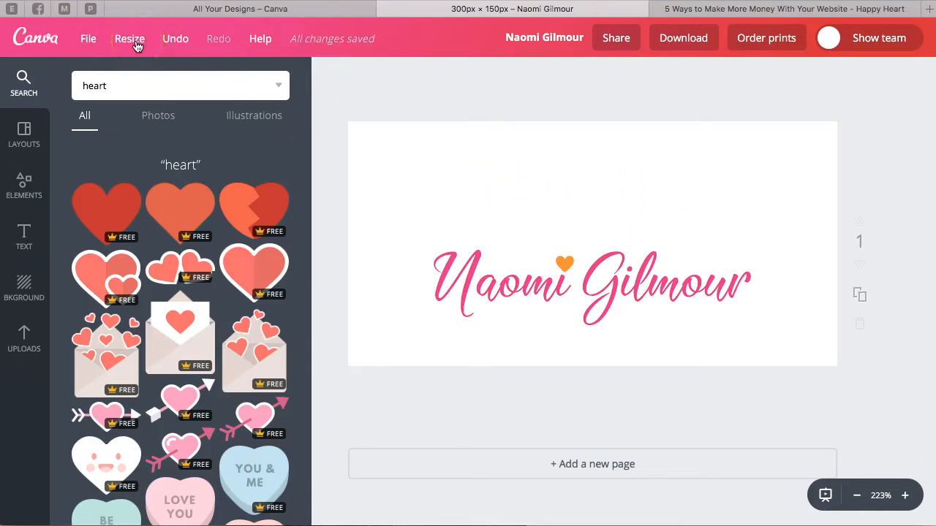
- Resize the design to 300 × 75 px
{"action": "left_click", "coordinate": [91, 41]}
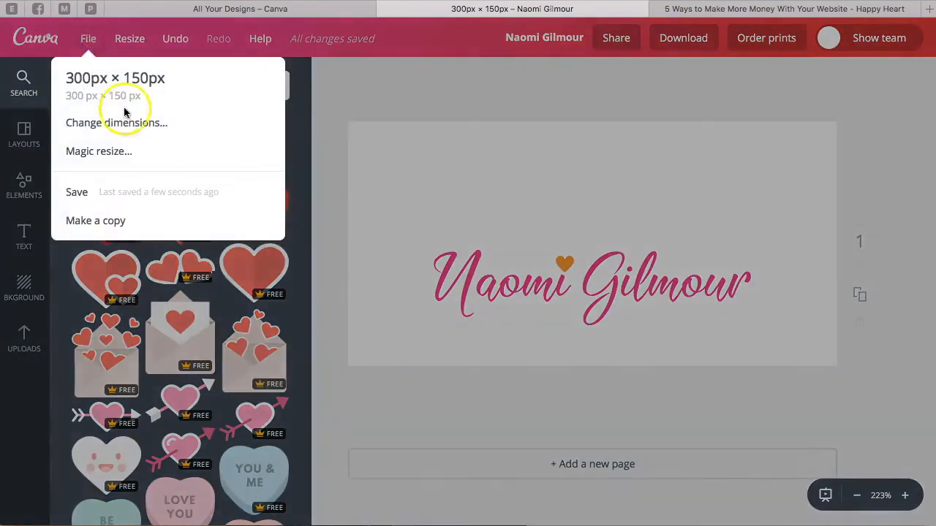
{"action": "left_click", "coordinate": [113, 123]}
{"action": "left_click", "coordinate": [86, 78]}
{"action": "left_click", "coordinate": [115, 82]}
{"action": "left_click", "coordinate": [161, 89]}
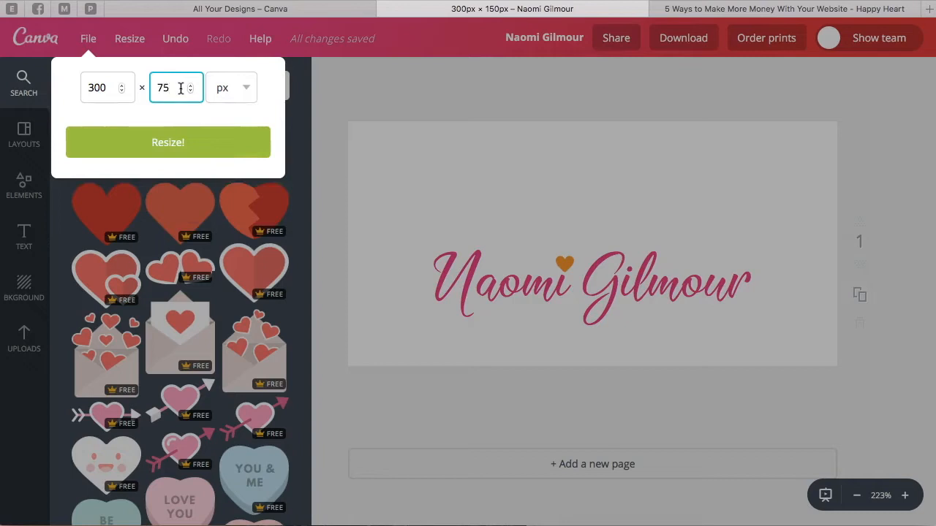
{"action": "key", "text": "Return"}
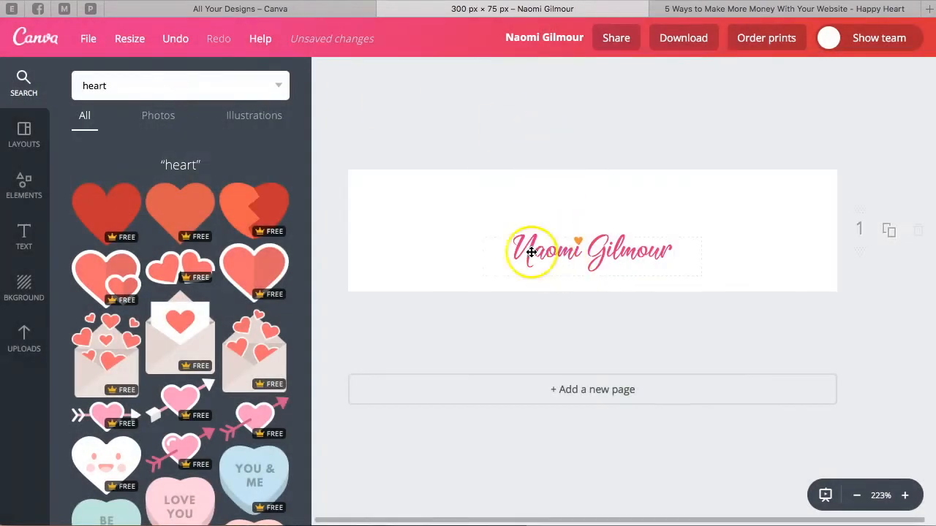
- Enlarge the name text and heart together until they nearly fill the canvas, and centre them on it
{"action": "left_click", "coordinate": [510, 246]}
{"action": "left_click_drag", "start_coordinate": [485, 199], "coordinate": [932, 396]}
{"action": "left_click_drag", "start_coordinate": [798, 244], "coordinate": [680, 198]}
{"action": "left_click", "coordinate": [667, 324]}
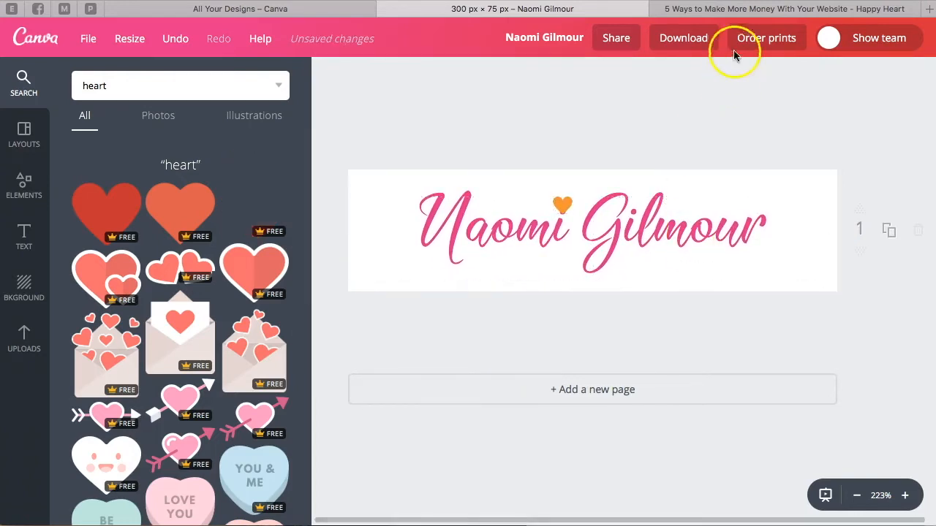
- Examine the sign-off signature at the end of the Happy Heart blog post and return to the Canva design
{"action": "left_click", "coordinate": [726, 10]}
{"action": "scroll", "coordinate": [538, 366], "scroll_direction": "down", "scroll_amount": 6}
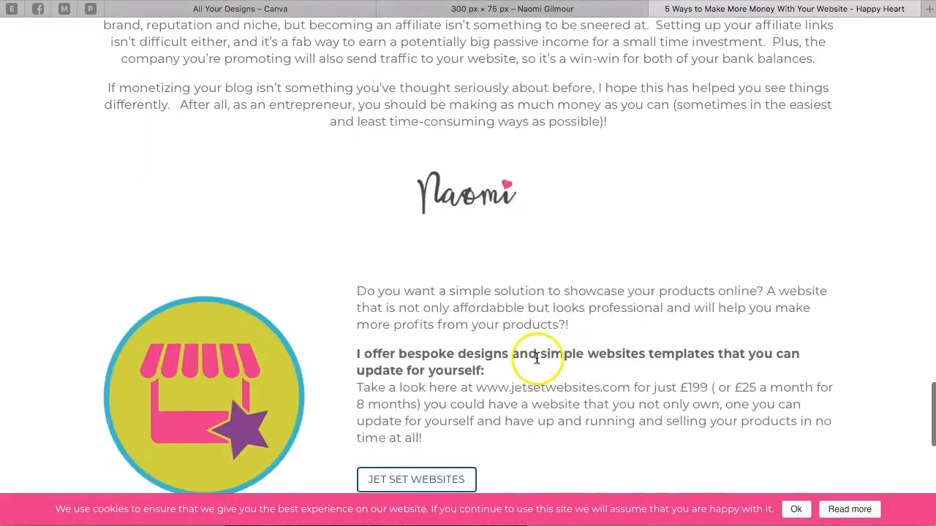
{"action": "scroll", "coordinate": [539, 344], "scroll_direction": "up", "scroll_amount": 2}
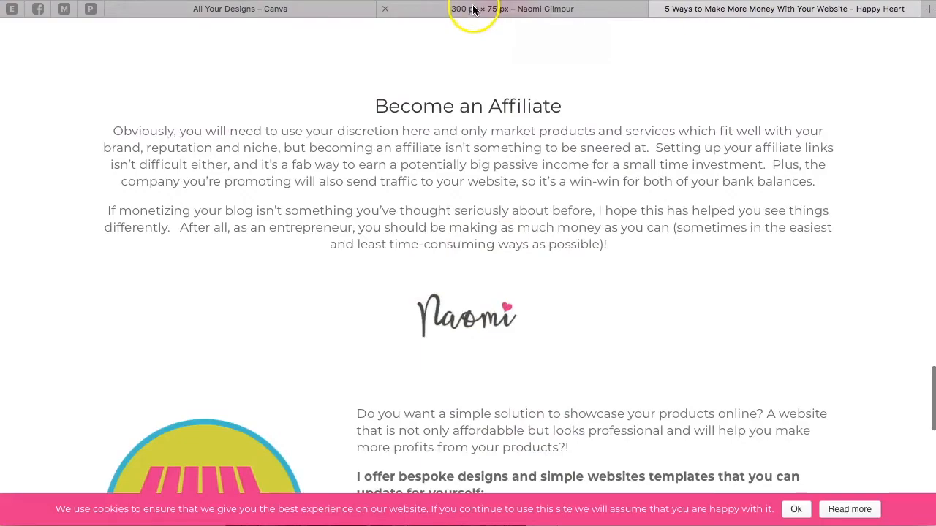
{"action": "left_click", "coordinate": [434, 14]}
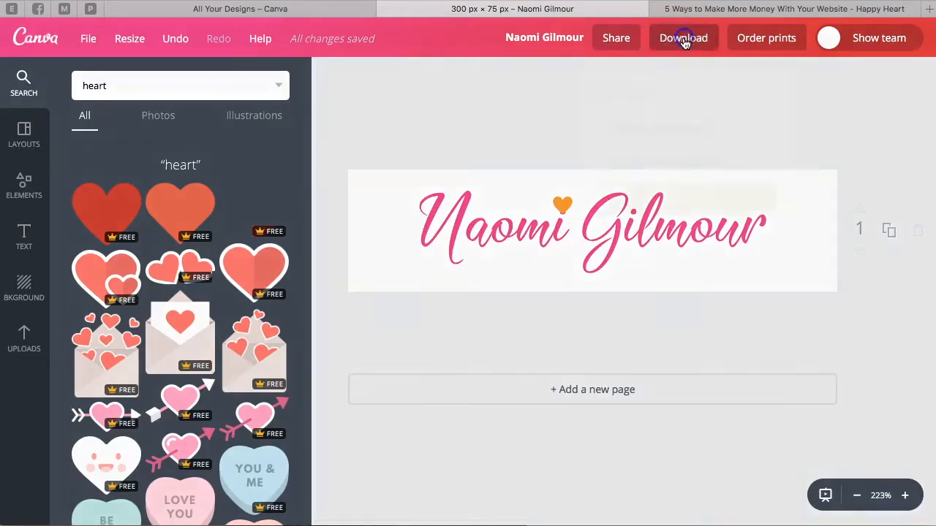
- Download the signature as a PNG with a transparent background
{"action": "left_click", "coordinate": [683, 39]}
{"action": "left_click", "coordinate": [632, 121]}
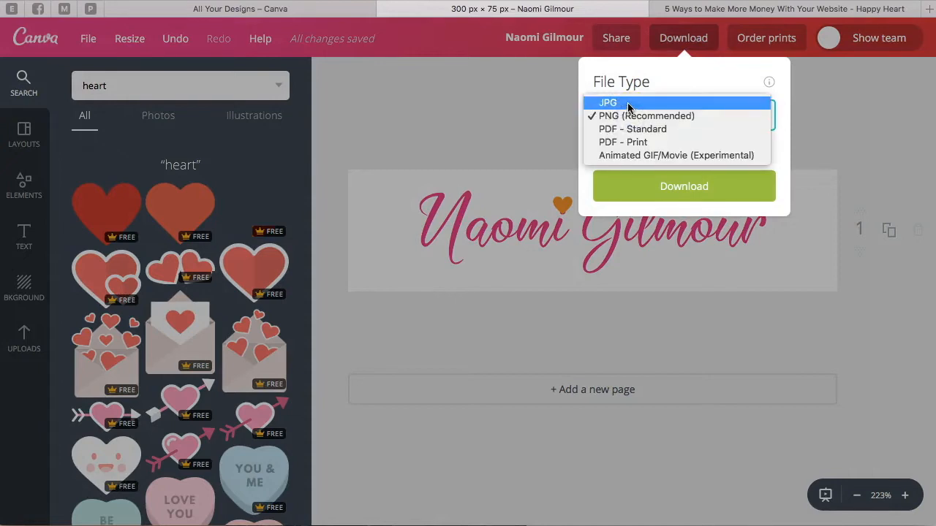
{"action": "left_click", "coordinate": [627, 120]}
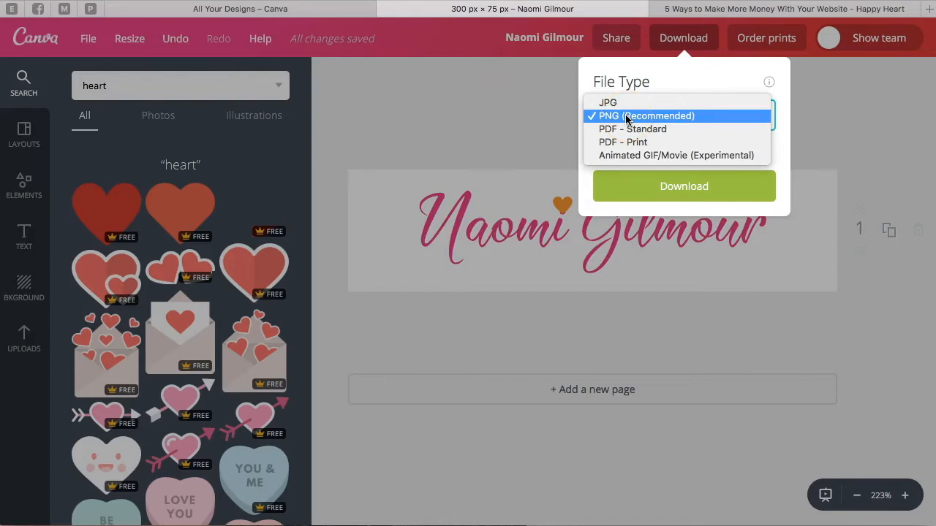
{"action": "left_click", "coordinate": [621, 117]}
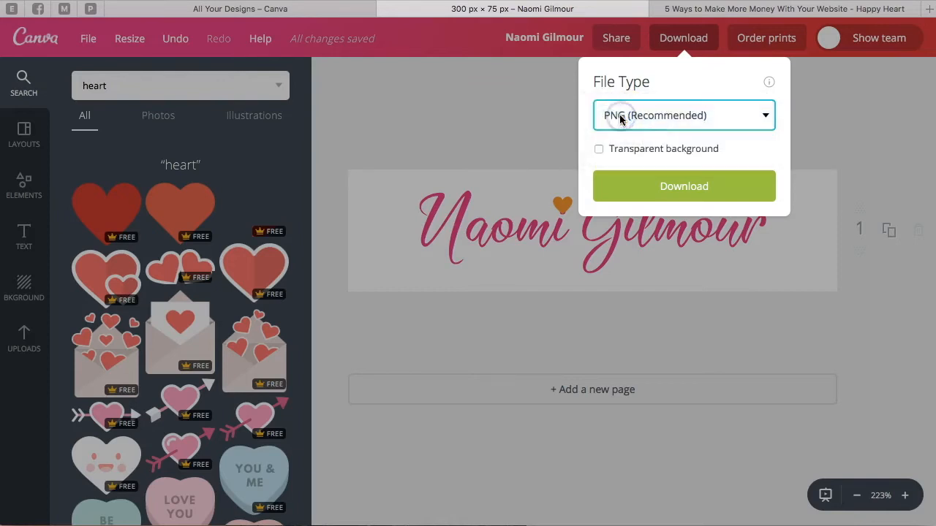
{"action": "left_click", "coordinate": [599, 150]}
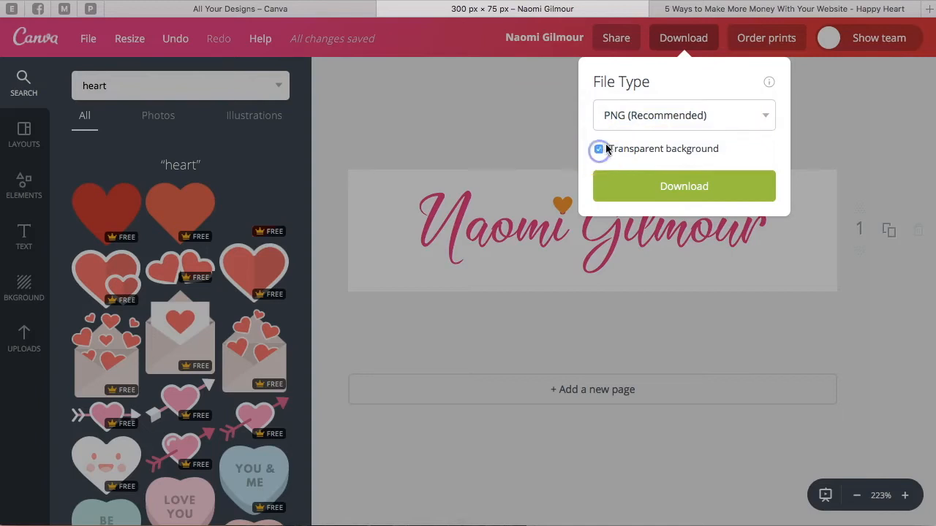
{"action": "left_click", "coordinate": [669, 191]}
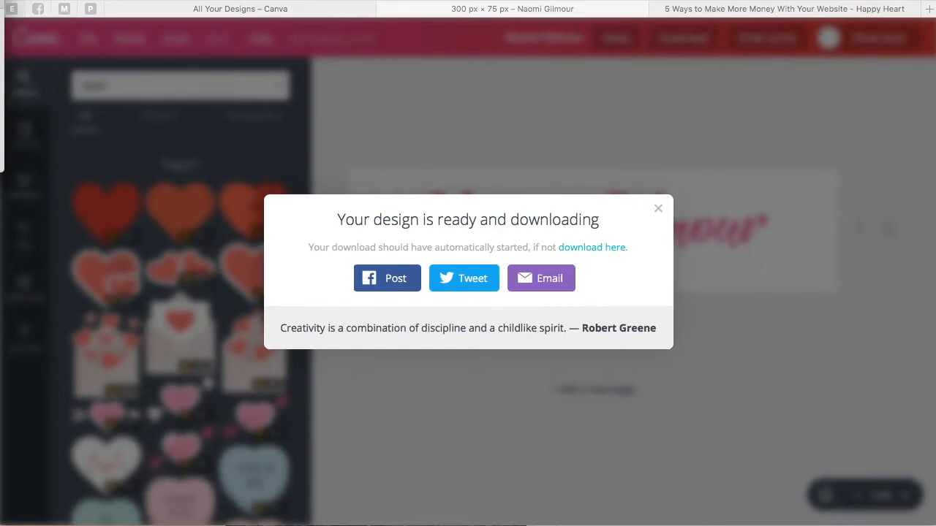
- Check the downloaded PNG in its preview window and close Canva's download message
{"action": "left_click_drag", "start_coordinate": [560, 35], "coordinate": [733, 48]}
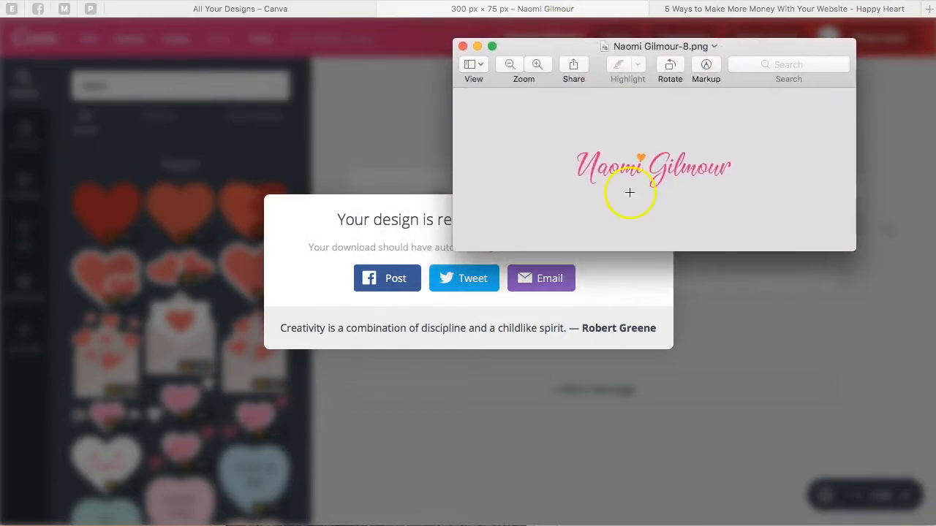
{"action": "left_click", "coordinate": [775, 319]}
{"action": "left_click", "coordinate": [658, 210]}
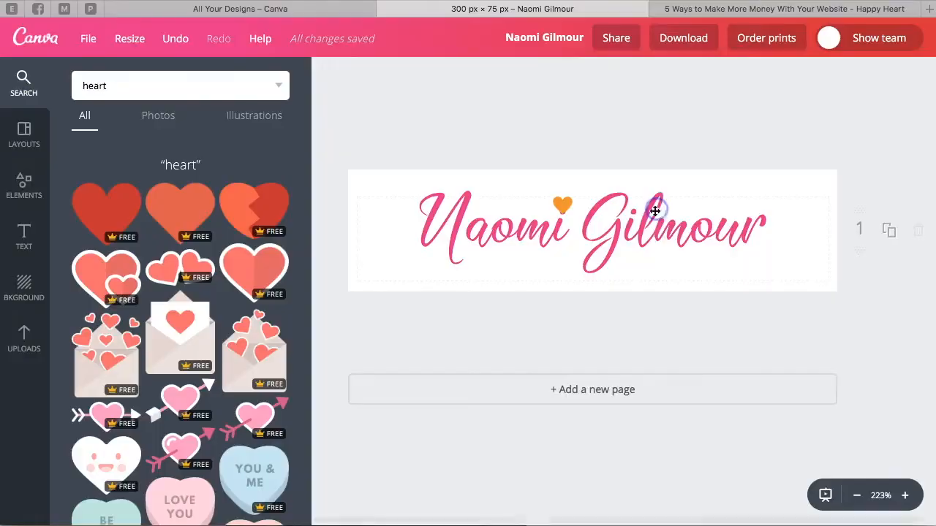
- Open the WordPress edit page of the post "3 Common Website Navigation Mistakes & How to Avoid Them" in the blog's browser tab
{"action": "left_click", "coordinate": [729, 11]}
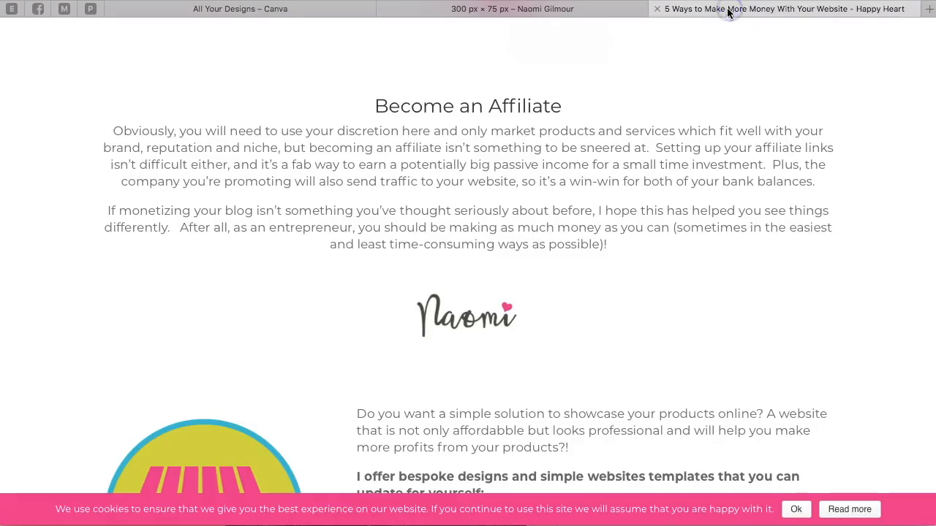
{"action": "key", "text": "super+l"}
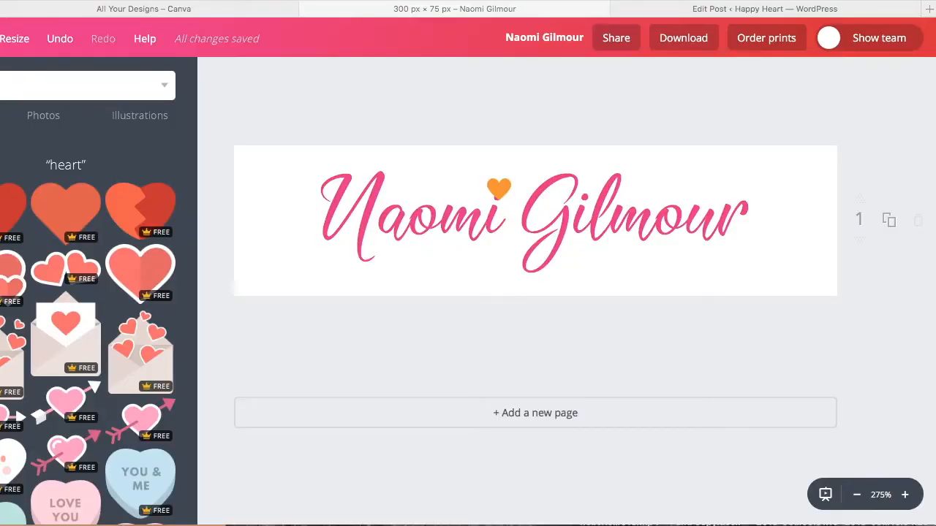
{"action": "left_click", "coordinate": [760, 8]}
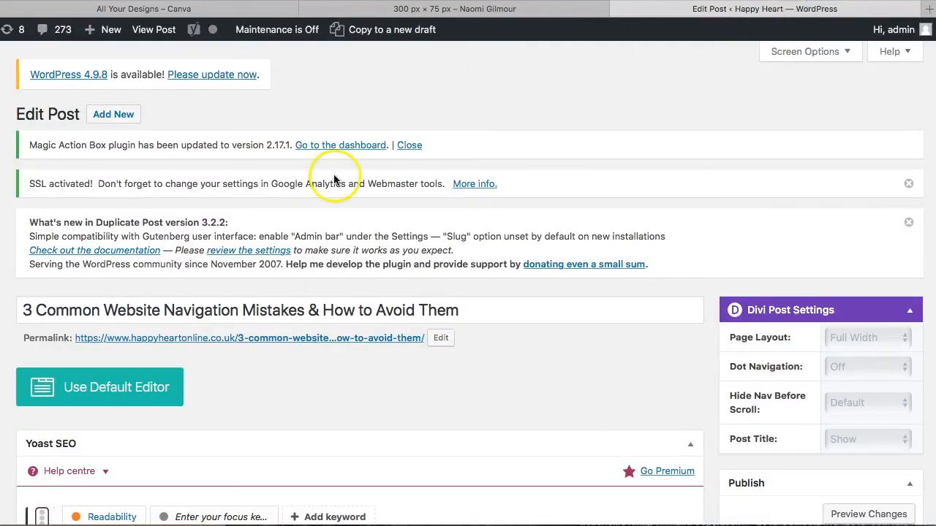
- Switch back to the Canva design and fine-tune the orange heart's position and size over the "i"
{"action": "left_click", "coordinate": [452, 8]}
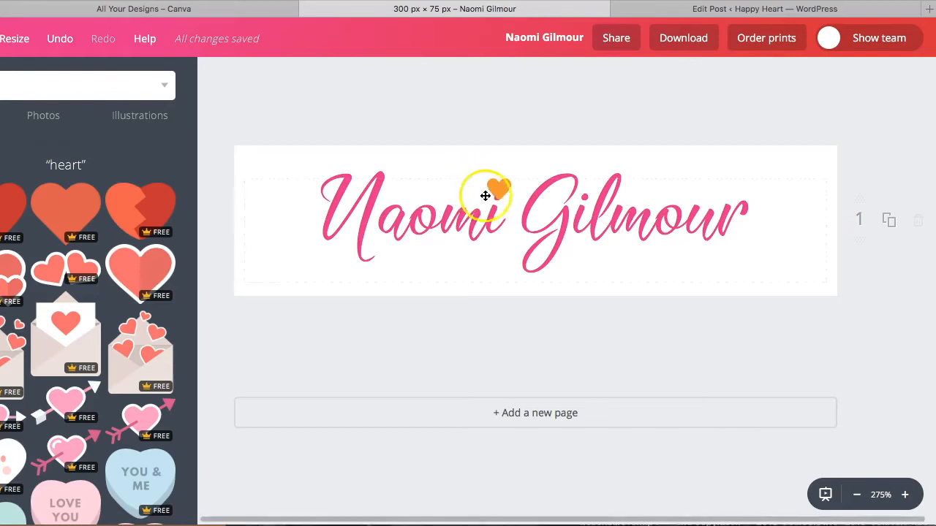
{"action": "left_click_drag", "start_coordinate": [498, 193], "coordinate": [500, 194]}
{"action": "left_click", "coordinate": [498, 187]}
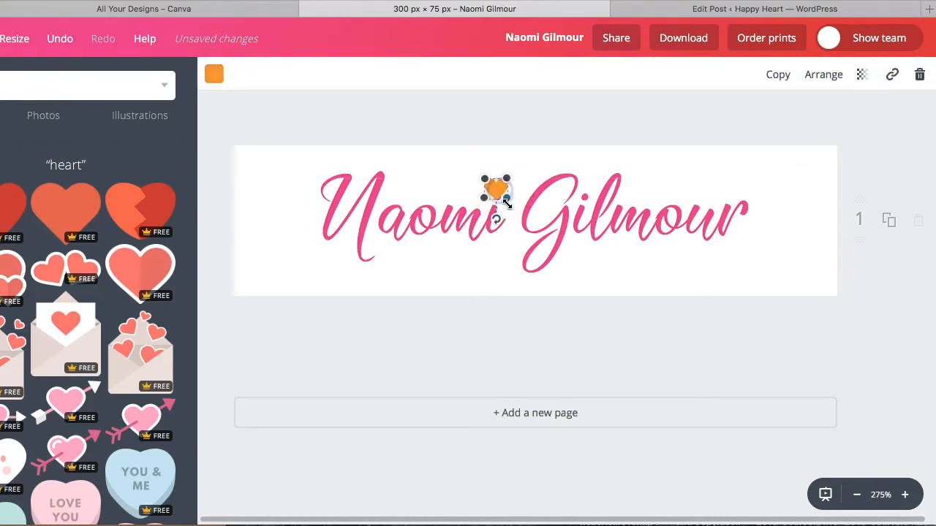
{"action": "left_click", "coordinate": [539, 158]}
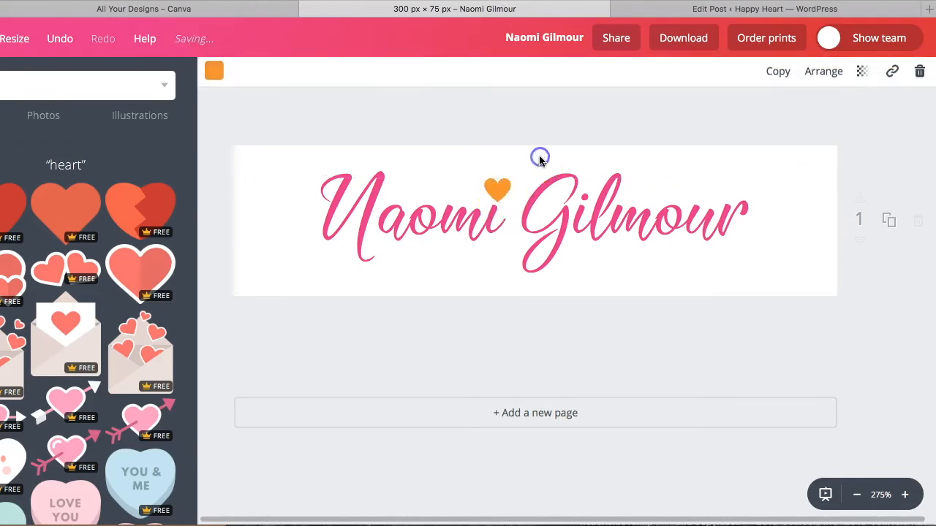
- Download the updated signature design as a PNG and move the old image preview window out of the way
{"action": "left_click", "coordinate": [681, 38]}
{"action": "left_click", "coordinate": [653, 116]}
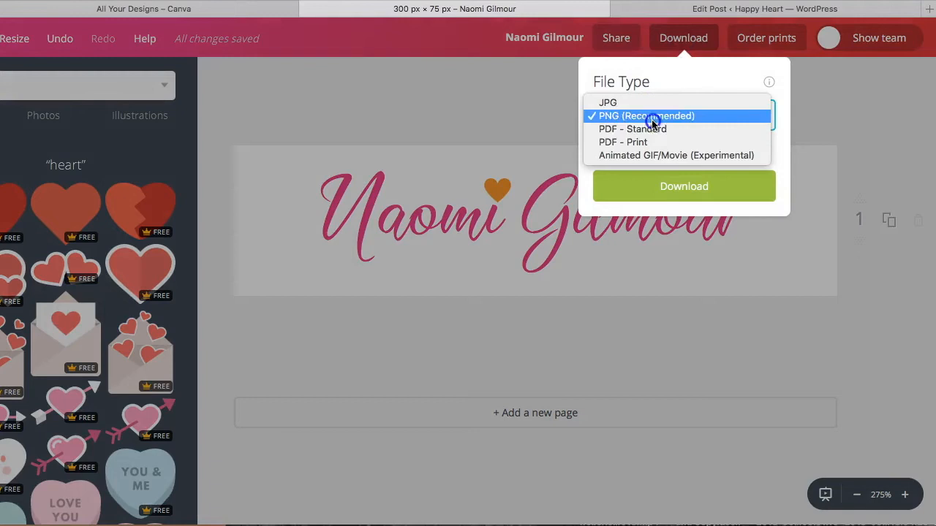
{"action": "left_click", "coordinate": [654, 115]}
{"action": "left_click", "coordinate": [659, 184]}
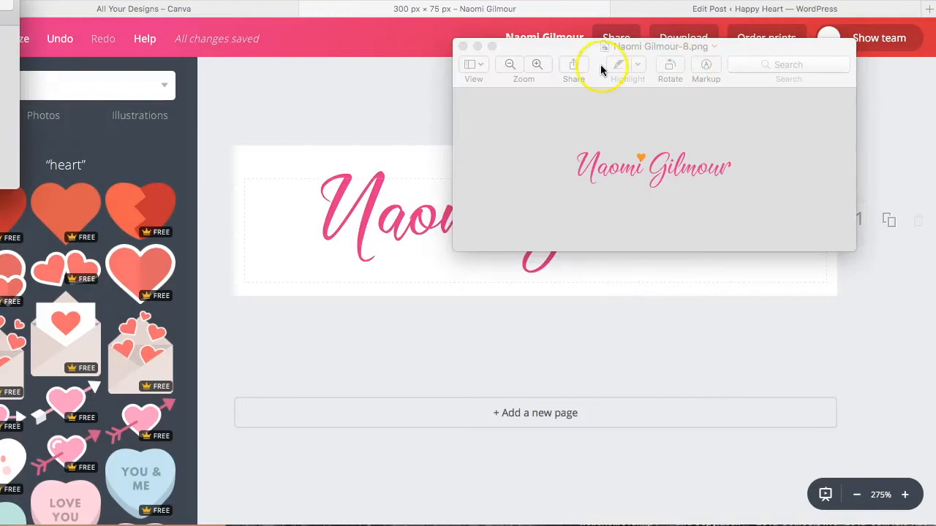
{"action": "left_click_drag", "start_coordinate": [601, 64], "coordinate": [146, 523]}
- Download the updated signature as a PNG with a transparent background
{"action": "left_click", "coordinate": [686, 38]}
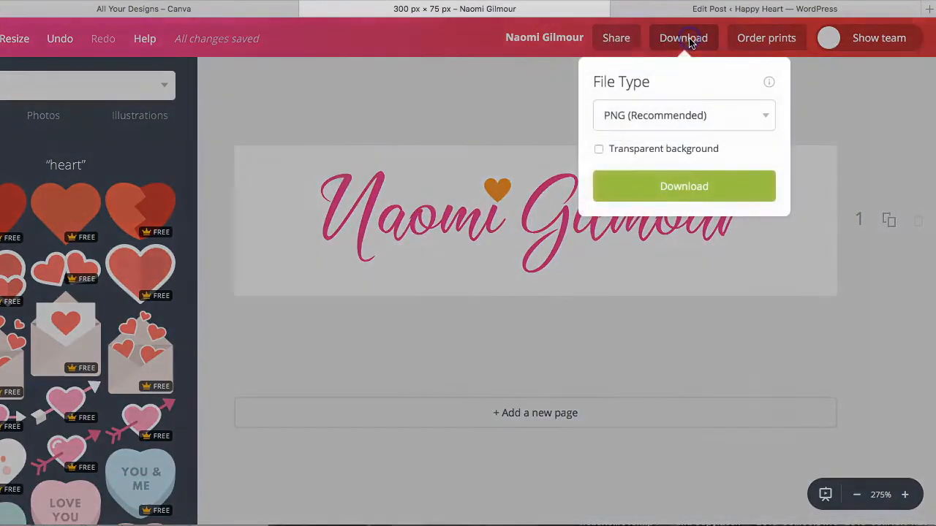
{"action": "left_click", "coordinate": [599, 148]}
{"action": "left_click", "coordinate": [668, 191]}
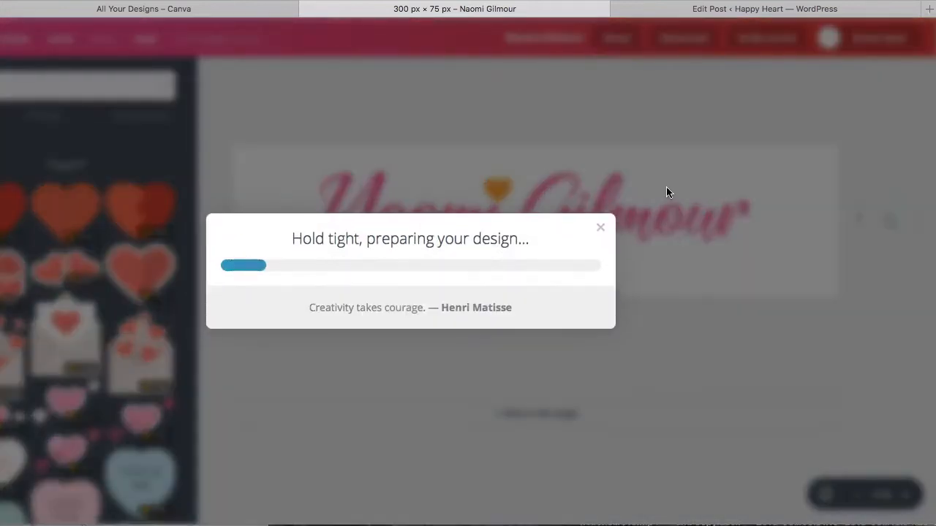
{"action": "left_click", "coordinate": [659, 191]}
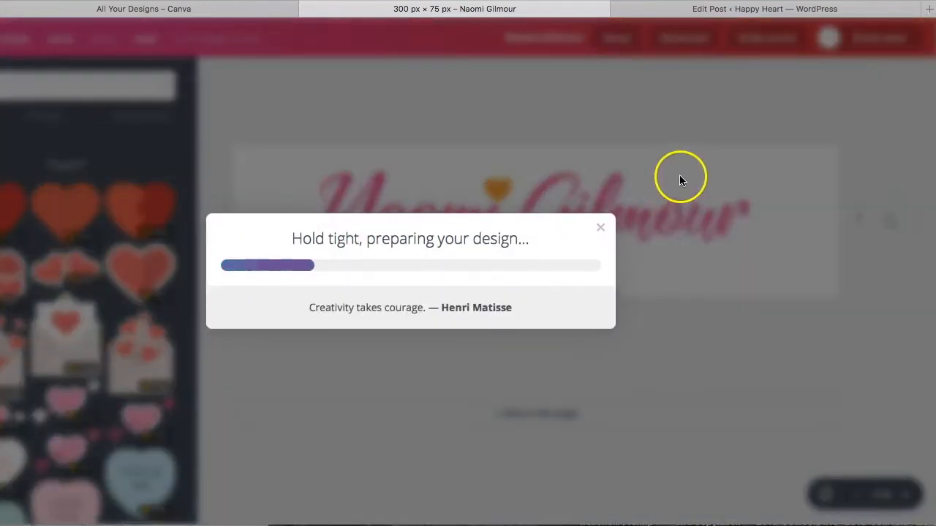
- Switch to the WordPress post's edit page and open the settings of the full-width Text module below the Image module
{"action": "left_click", "coordinate": [785, 10]}
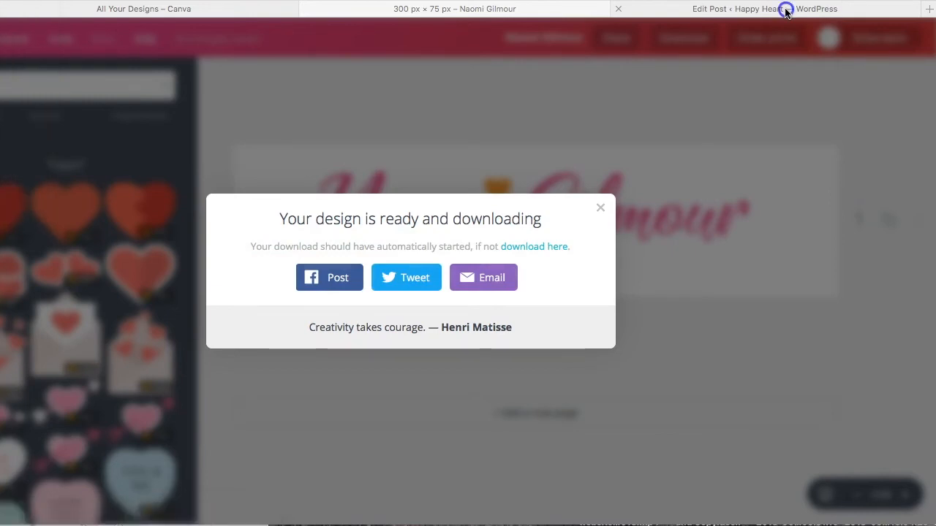
{"action": "scroll", "coordinate": [439, 215], "scroll_direction": "down", "scroll_amount": 10}
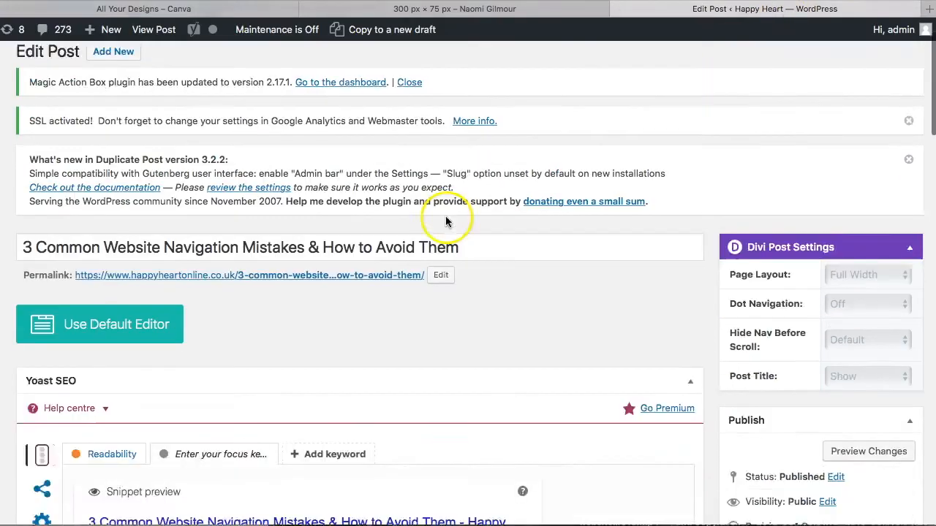
{"action": "scroll", "coordinate": [444, 214], "scroll_direction": "down", "scroll_amount": 15}
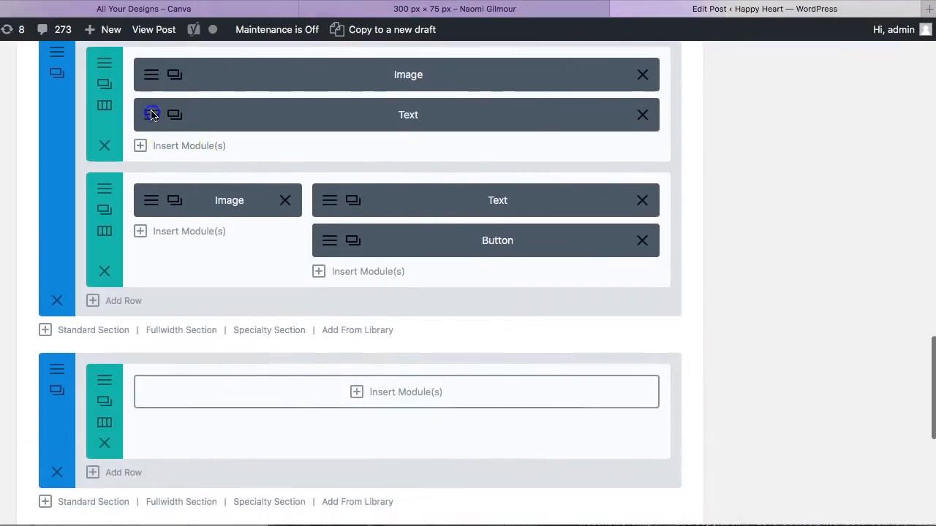
{"action": "left_click", "coordinate": [150, 119]}
- Add a new line after the existing signature image at the end of the module's text
{"action": "scroll", "coordinate": [526, 299], "scroll_direction": "down", "scroll_amount": 10}
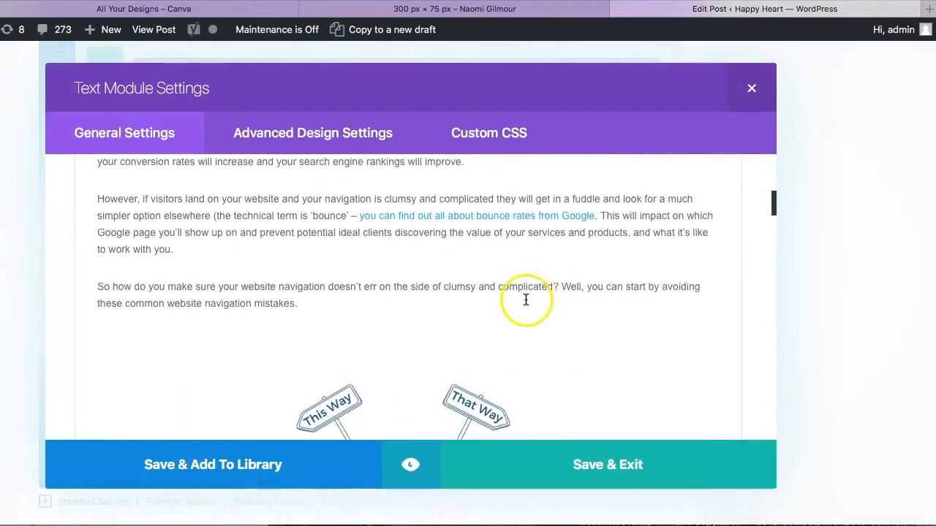
{"action": "scroll", "coordinate": [526, 299], "scroll_direction": "down", "scroll_amount": 15}
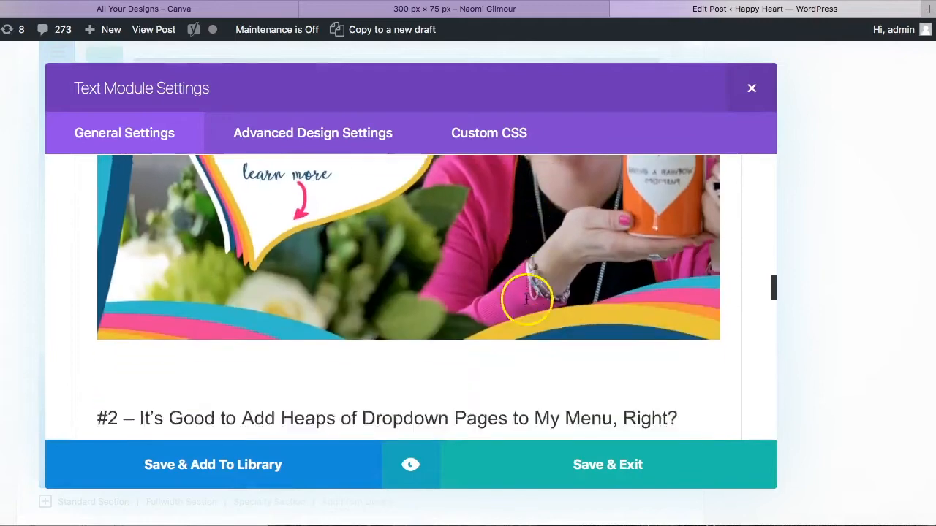
{"action": "scroll", "coordinate": [525, 298], "scroll_direction": "down", "scroll_amount": 15}
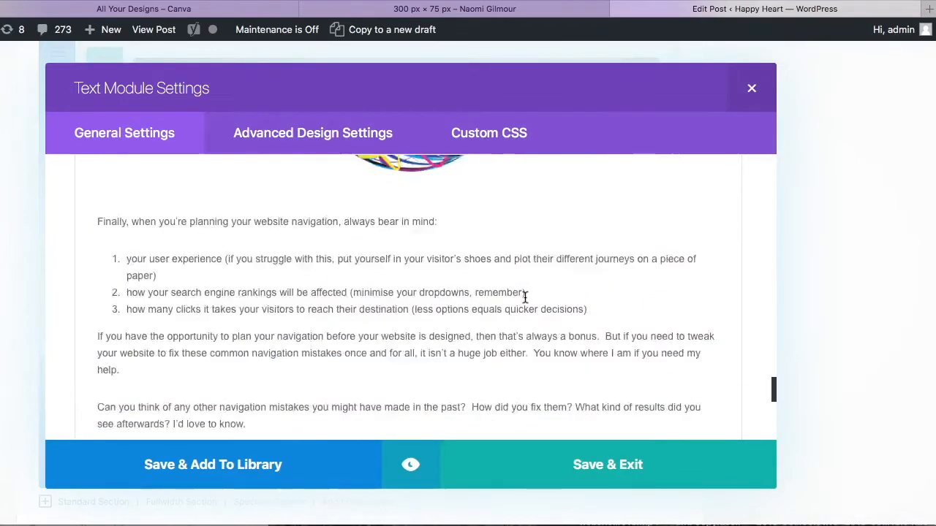
{"action": "left_click", "coordinate": [261, 245]}
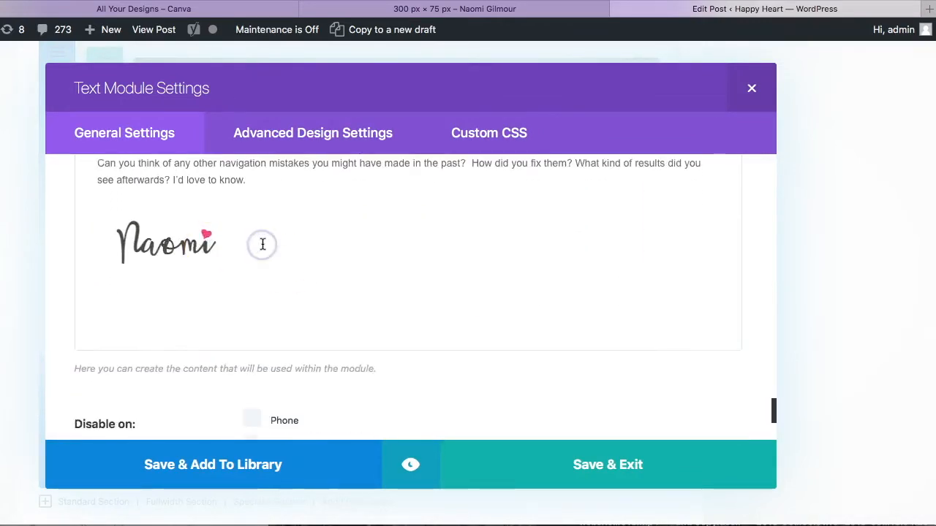
{"action": "key", "text": "Return"}
- Upload the new signature PNG from the Downloads folder and insert it into the post content
{"action": "scroll", "coordinate": [205, 210], "scroll_direction": "up", "scroll_amount": 20}
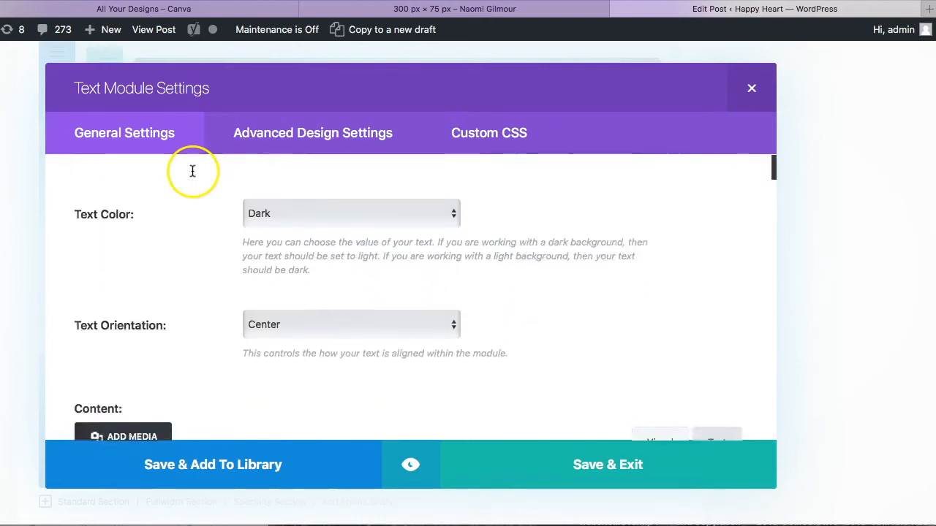
{"action": "scroll", "coordinate": [192, 173], "scroll_direction": "down", "scroll_amount": 3}
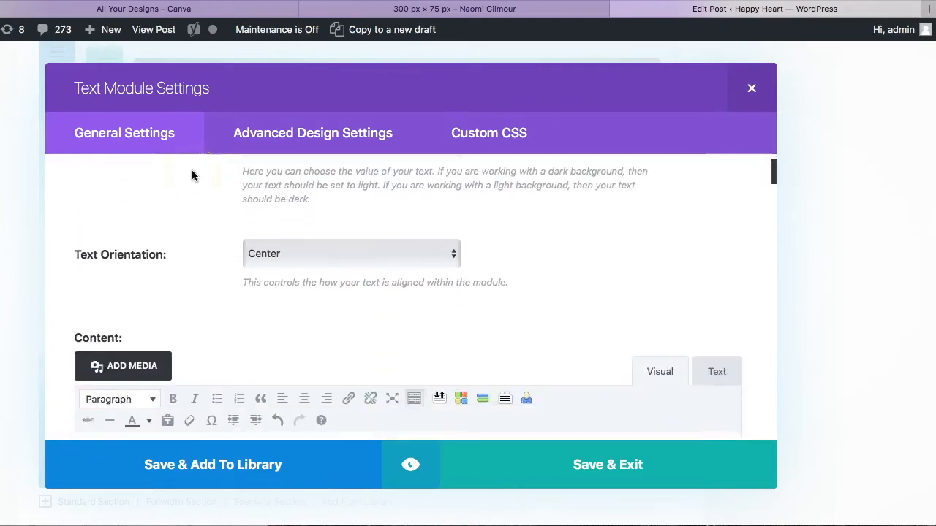
{"action": "left_click", "coordinate": [133, 365]}
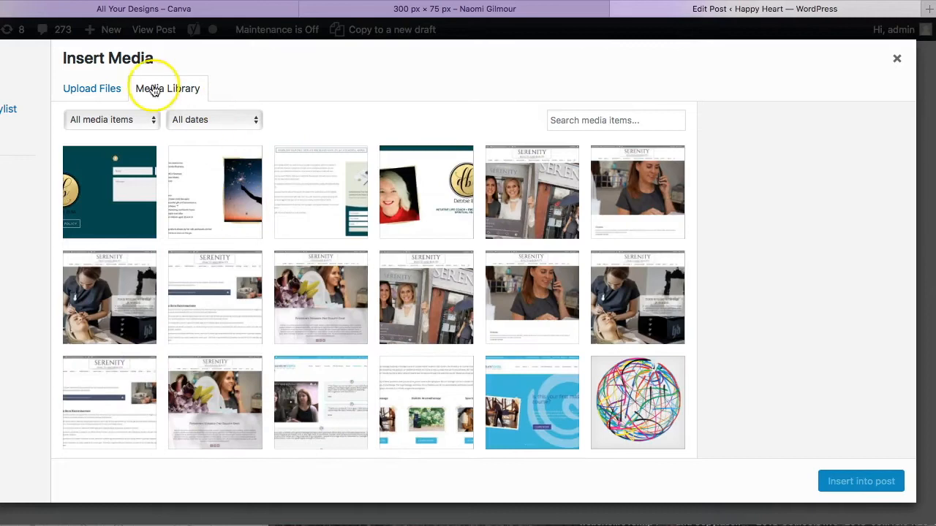
{"action": "left_click", "coordinate": [86, 88]}
{"action": "left_click", "coordinate": [469, 292]}
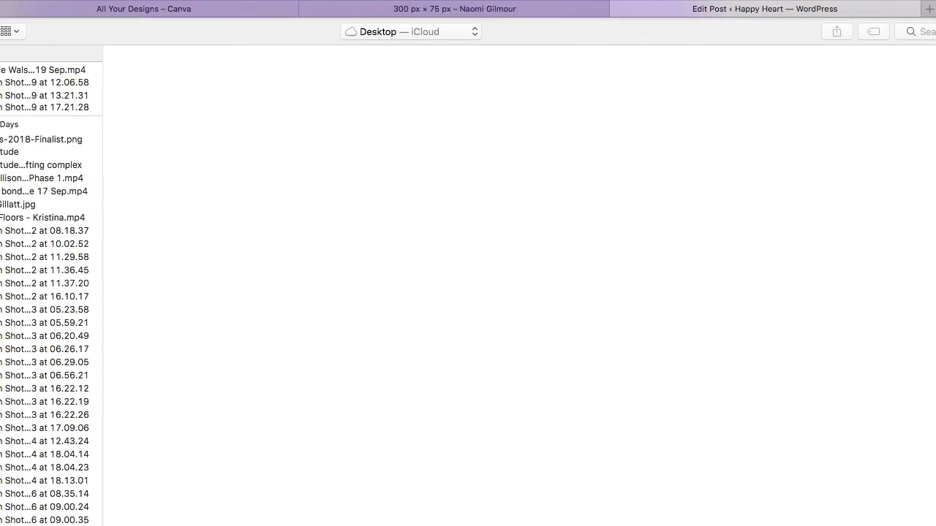
{"action": "left_click", "coordinate": [1, 146]}
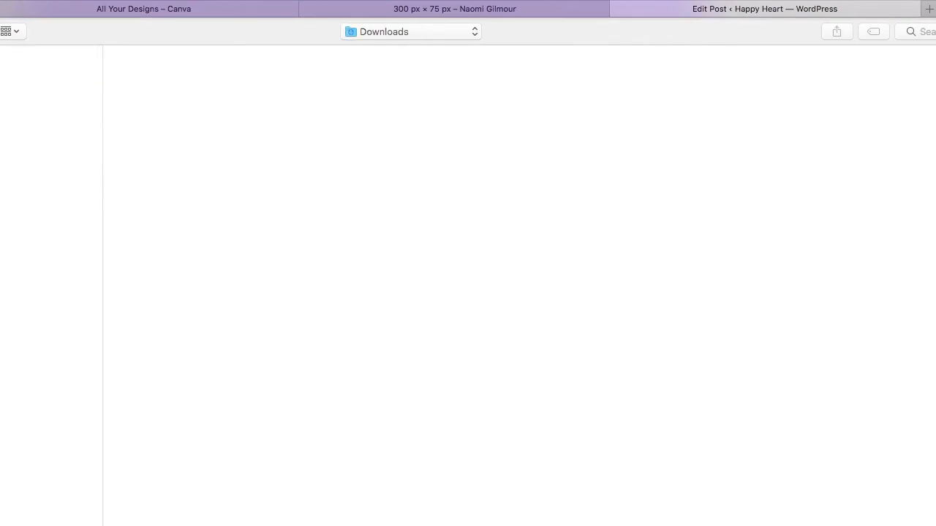
{"action": "left_click", "coordinate": [38, 95]}
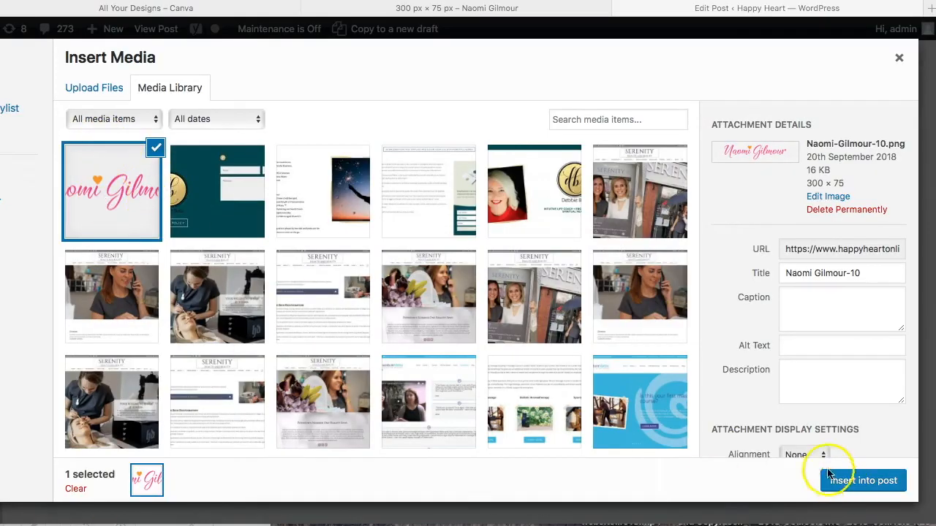
{"action": "left_click", "coordinate": [847, 487]}
{"action": "left_click", "coordinate": [848, 486]}
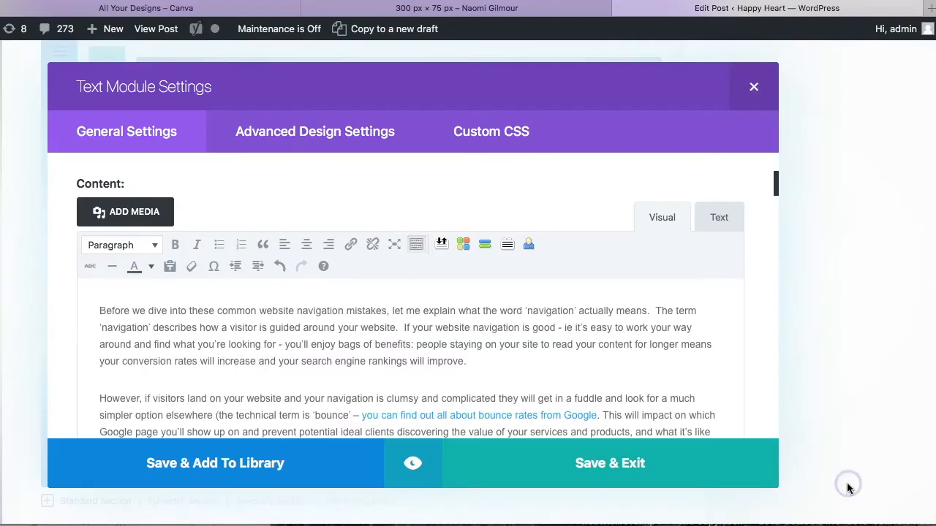
- Resize the inserted signature at the end of the text to slightly below its original size and save the Text module
{"action": "scroll", "coordinate": [553, 361], "scroll_direction": "down", "scroll_amount": 15}
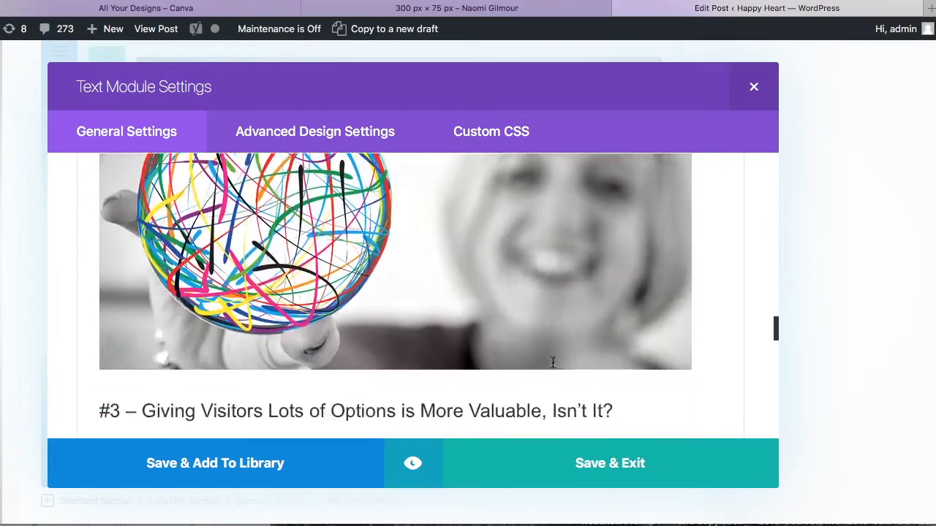
{"action": "scroll", "coordinate": [554, 361], "scroll_direction": "down", "scroll_amount": 15}
{"action": "left_click", "coordinate": [145, 254]}
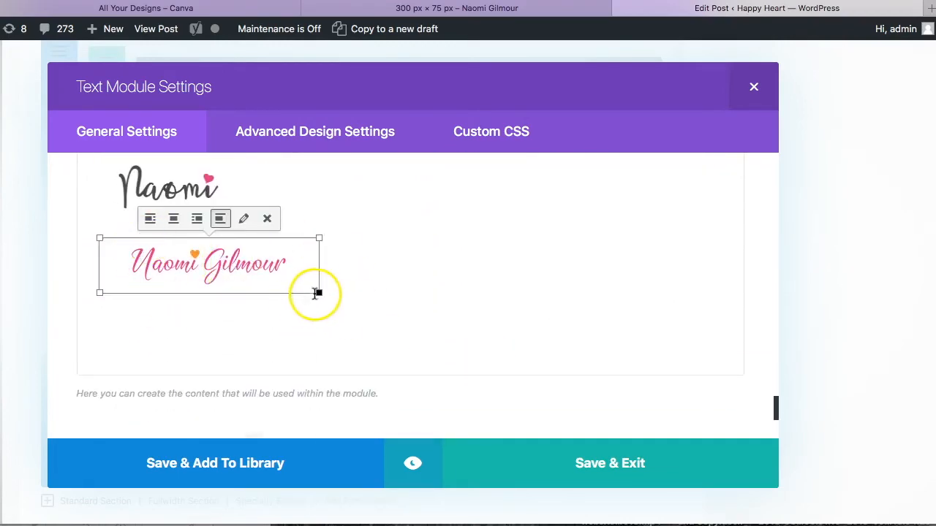
{"action": "left_click_drag", "start_coordinate": [318, 294], "coordinate": [466, 343]}
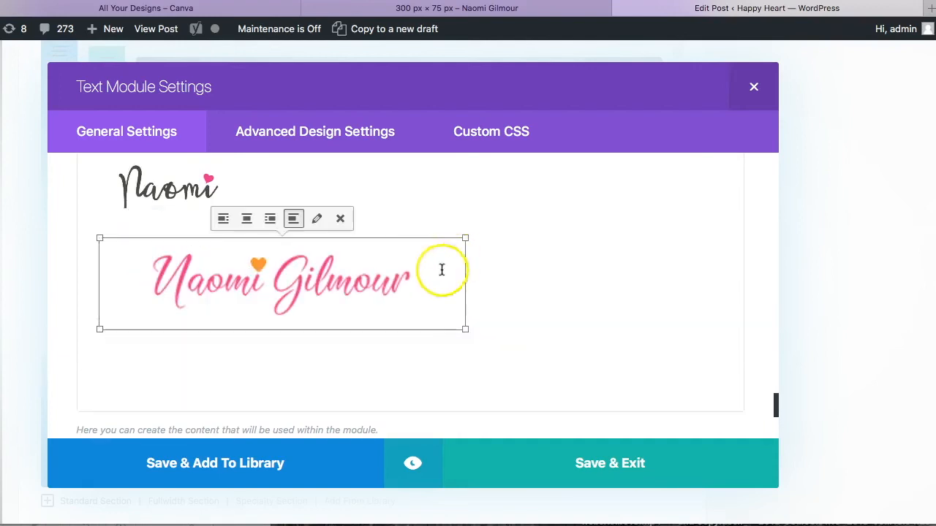
{"action": "left_click_drag", "start_coordinate": [465, 239], "coordinate": [309, 244]}
{"action": "left_click", "coordinate": [309, 249]}
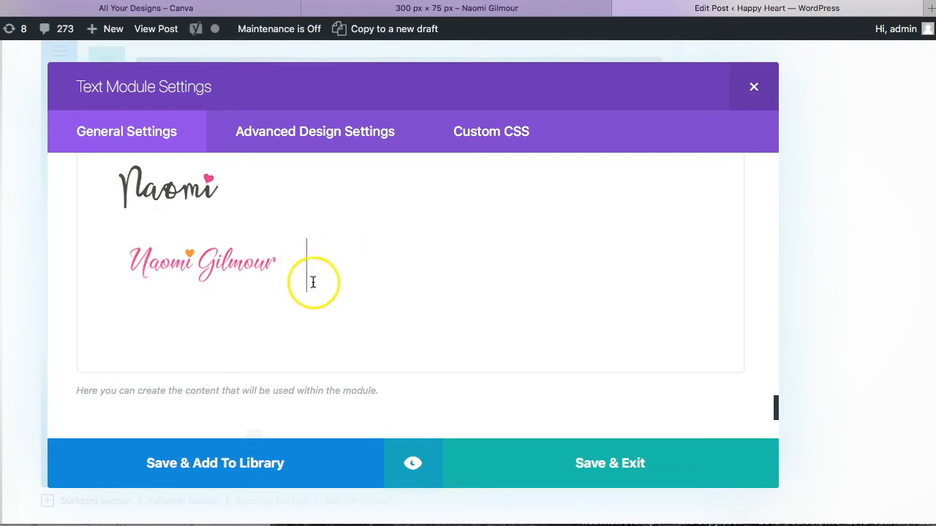
{"action": "left_click", "coordinate": [658, 467]}
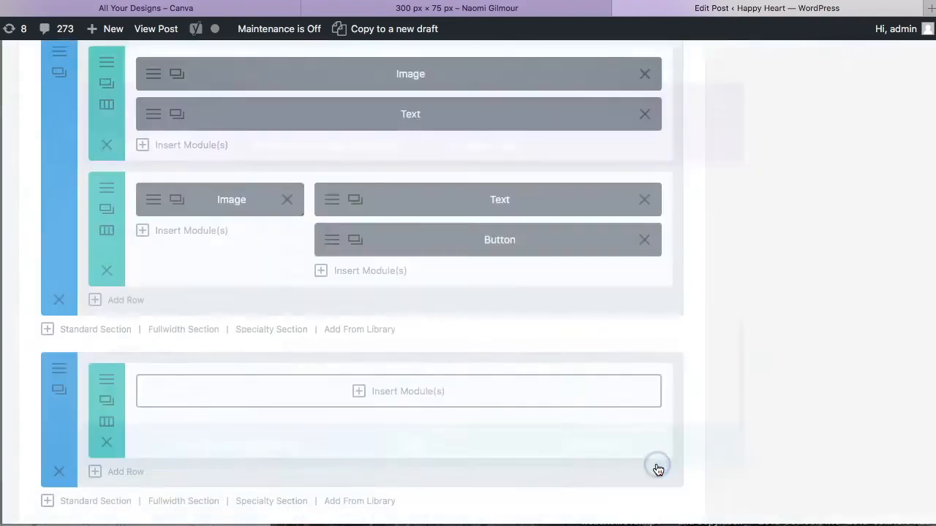
- Insert a new Image module into the empty row of the last section
{"action": "scroll", "coordinate": [562, 429], "scroll_direction": "down", "scroll_amount": 1}
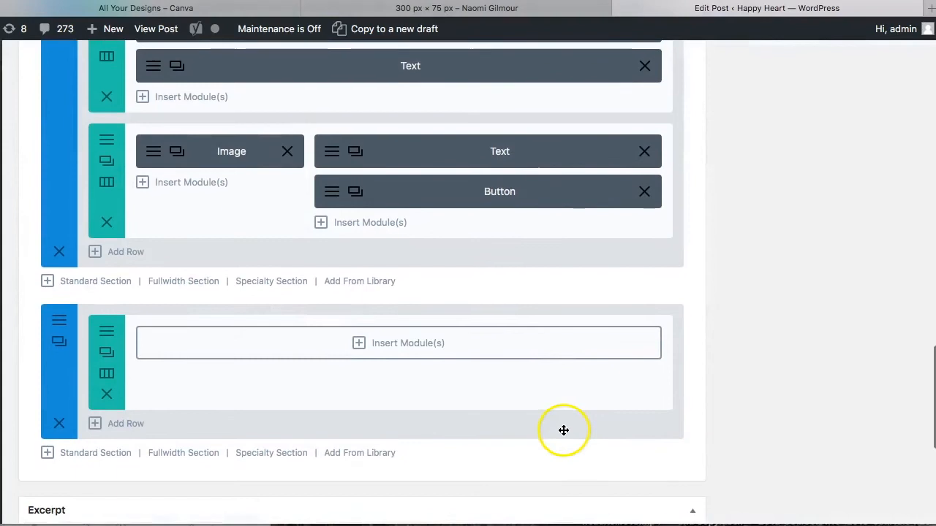
{"action": "scroll", "coordinate": [563, 431], "scroll_direction": "up", "scroll_amount": 2}
{"action": "scroll", "coordinate": [563, 431], "scroll_direction": "down", "scroll_amount": 1}
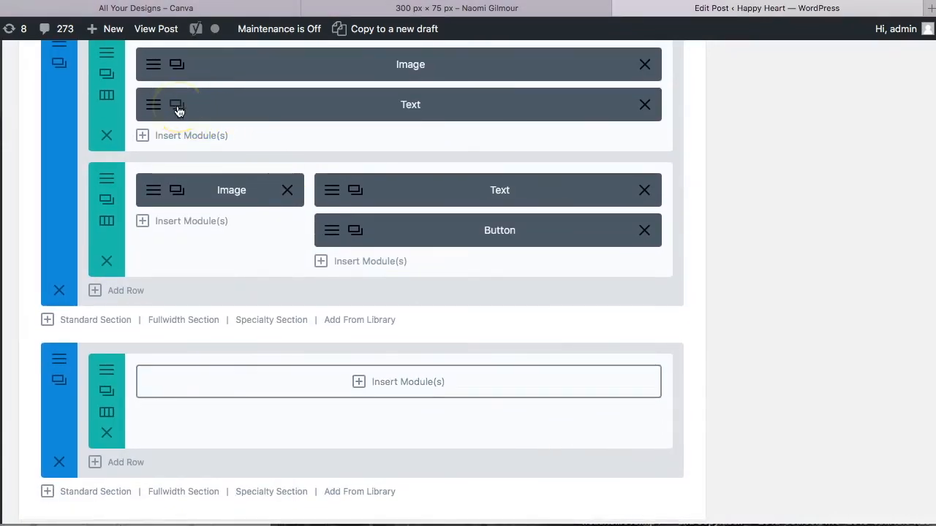
{"action": "left_click", "coordinate": [351, 386]}
{"action": "scroll", "coordinate": [382, 369], "scroll_direction": "down", "scroll_amount": 5}
{"action": "scroll", "coordinate": [382, 373], "scroll_direction": "down", "scroll_amount": 3}
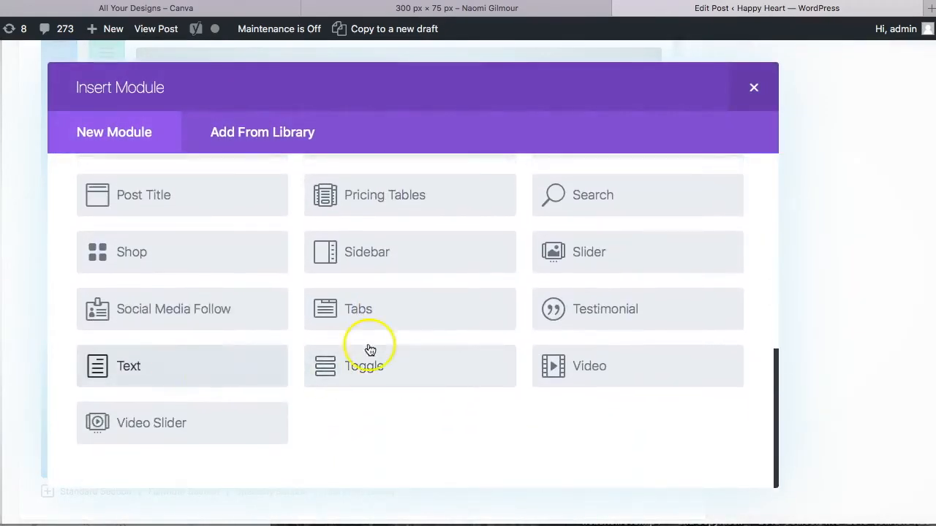
{"action": "scroll", "coordinate": [370, 349], "scroll_direction": "up", "scroll_amount": 7}
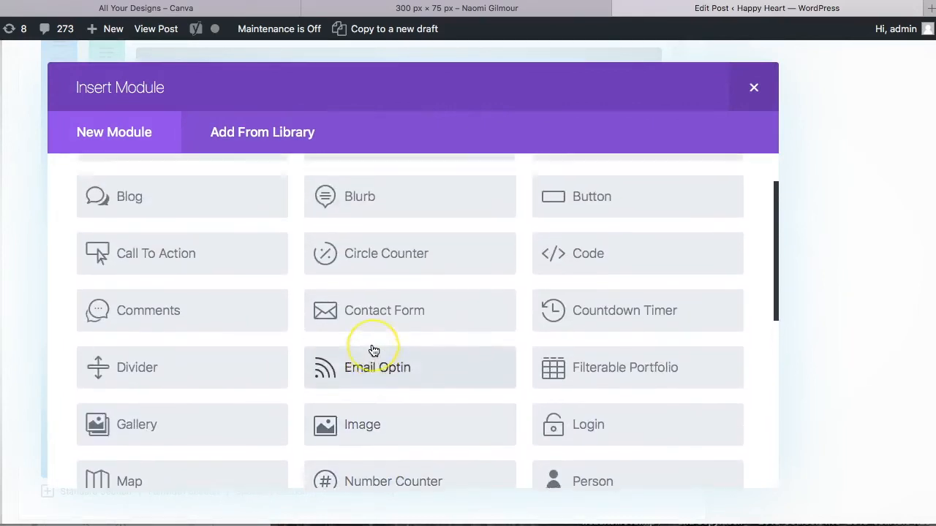
{"action": "scroll", "coordinate": [373, 349], "scroll_direction": "down", "scroll_amount": 4}
{"action": "left_click", "coordinate": [370, 347]}
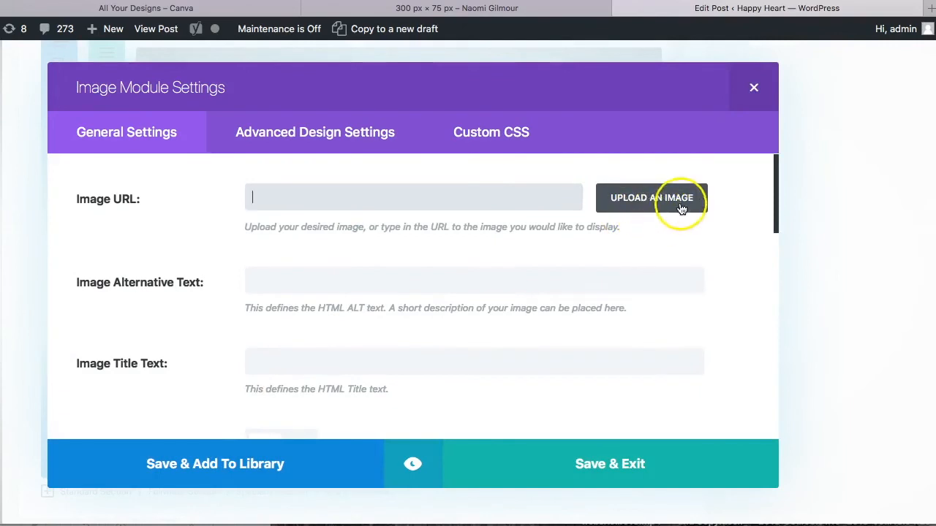
- Set the uploaded signature from the media library as the Image module's picture and save the module
{"action": "left_click", "coordinate": [680, 209]}
{"action": "left_click", "coordinate": [11, 219]}
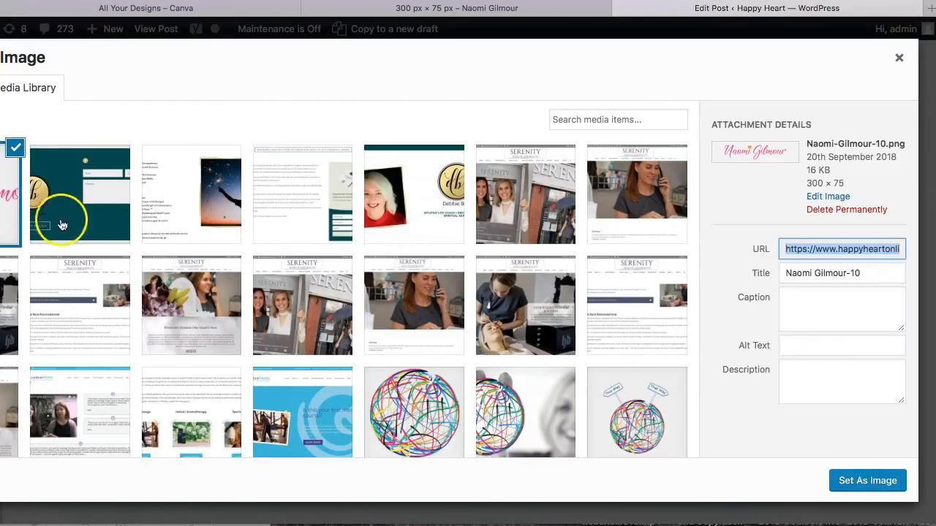
{"action": "left_click", "coordinate": [873, 483]}
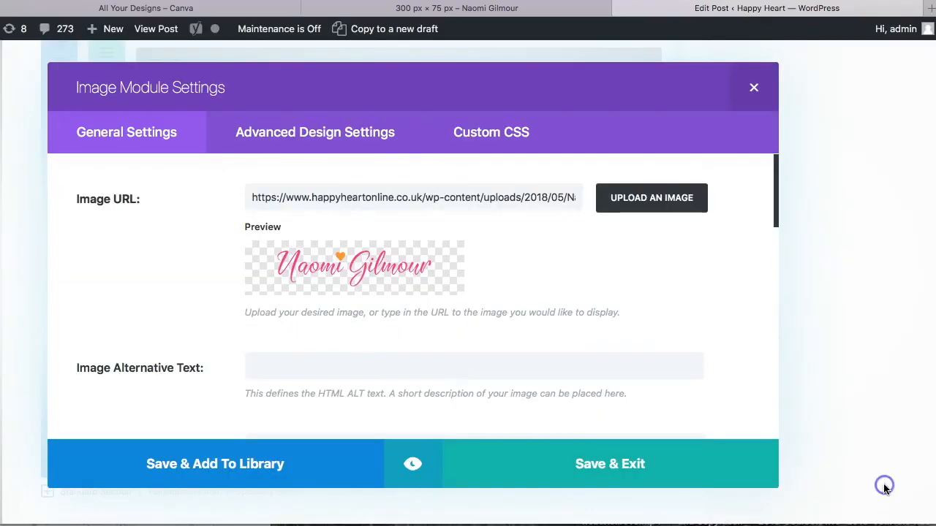
{"action": "left_click", "coordinate": [622, 465]}
- Update the published post with the changes
{"action": "scroll", "coordinate": [799, 304], "scroll_direction": "up", "scroll_amount": 3}
{"action": "scroll", "coordinate": [798, 305], "scroll_direction": "up", "scroll_amount": 10}
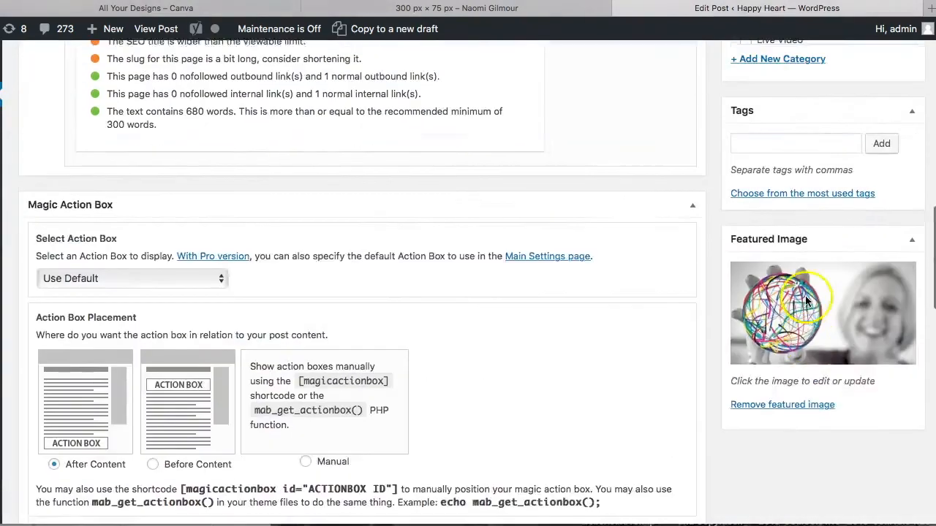
{"action": "left_click", "coordinate": [892, 355]}
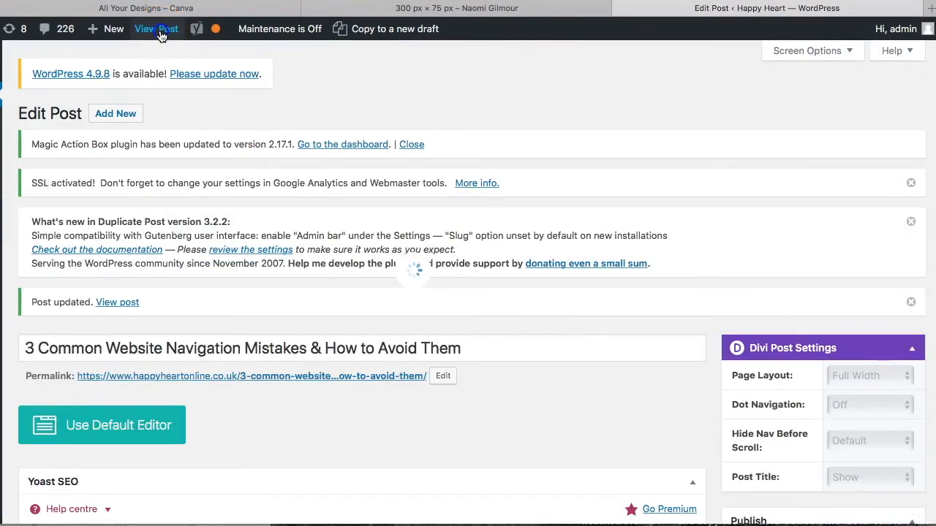
- View the updated post on the live site and check the signatures at the end of the text and in the blue section
{"action": "left_click", "coordinate": [157, 30]}
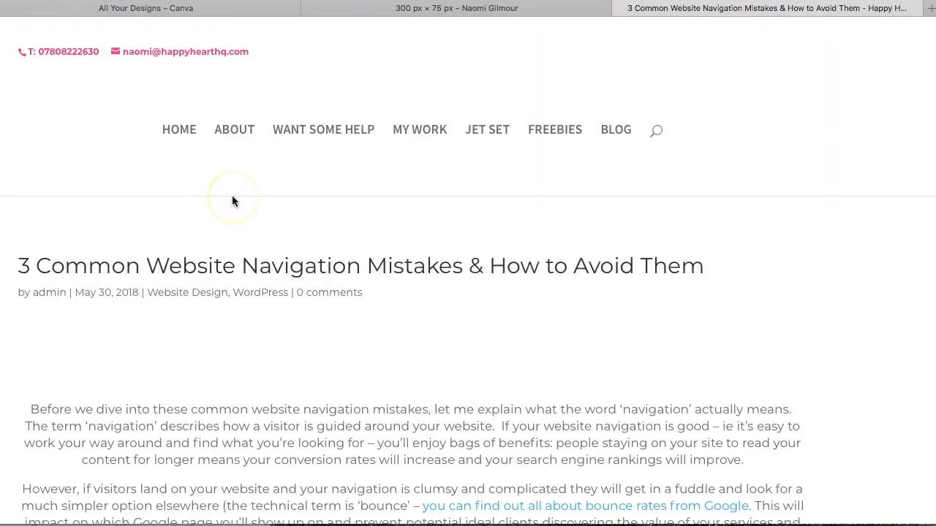
{"action": "scroll", "coordinate": [233, 198], "scroll_direction": "down", "scroll_amount": 15}
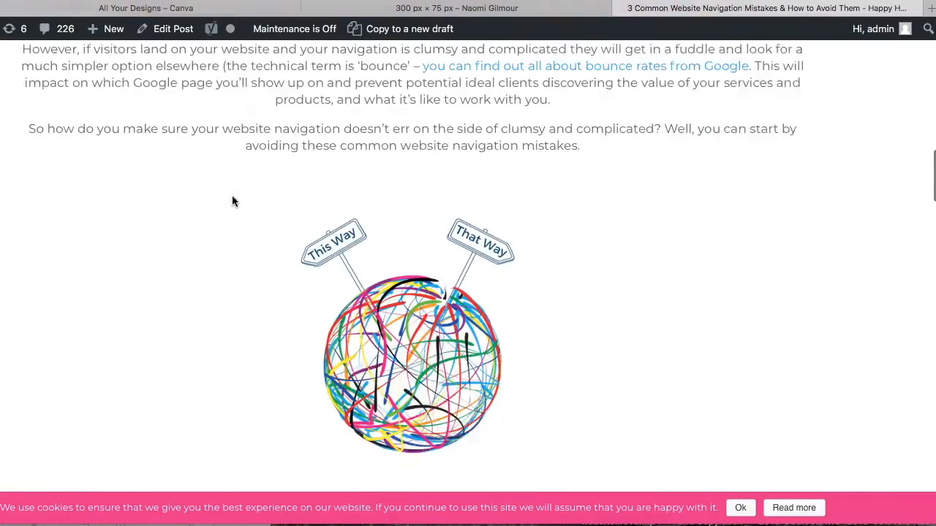
{"action": "scroll", "coordinate": [232, 195], "scroll_direction": "down", "scroll_amount": 20}
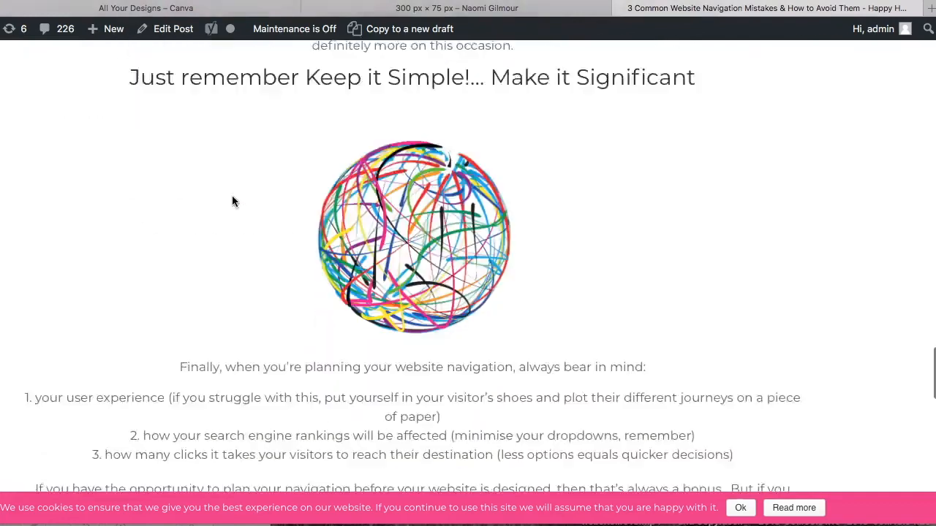
{"action": "scroll", "coordinate": [416, 171], "scroll_direction": "down", "scroll_amount": 10}
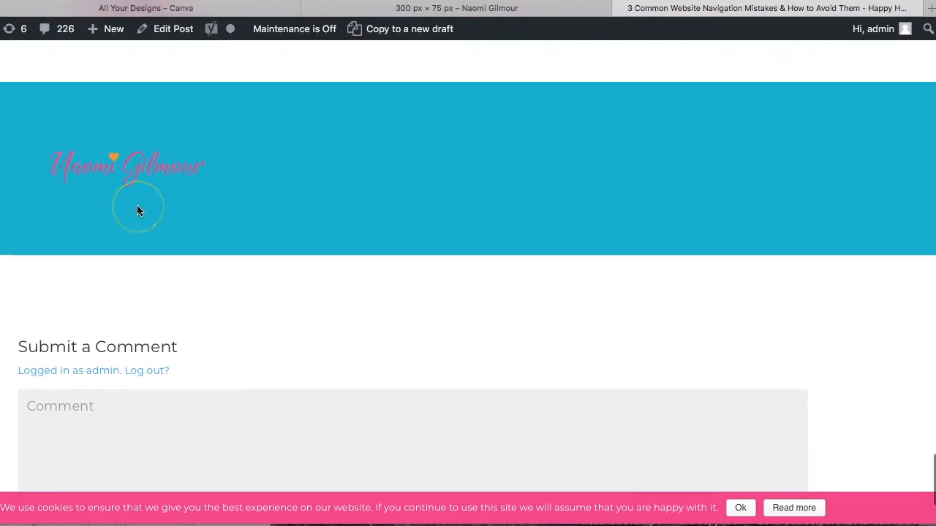
{"action": "scroll", "coordinate": [134, 210], "scroll_direction": "up", "scroll_amount": 10}
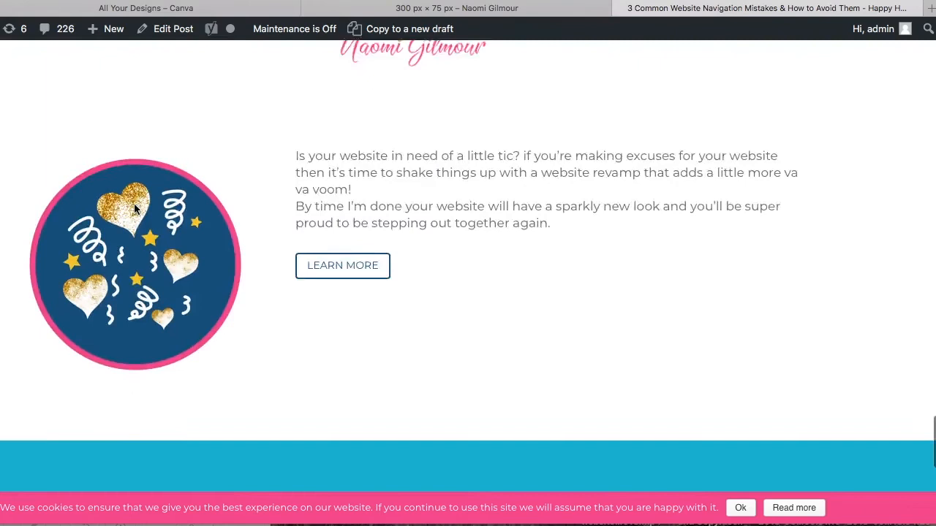
{"action": "left_click", "coordinate": [318, 381]}
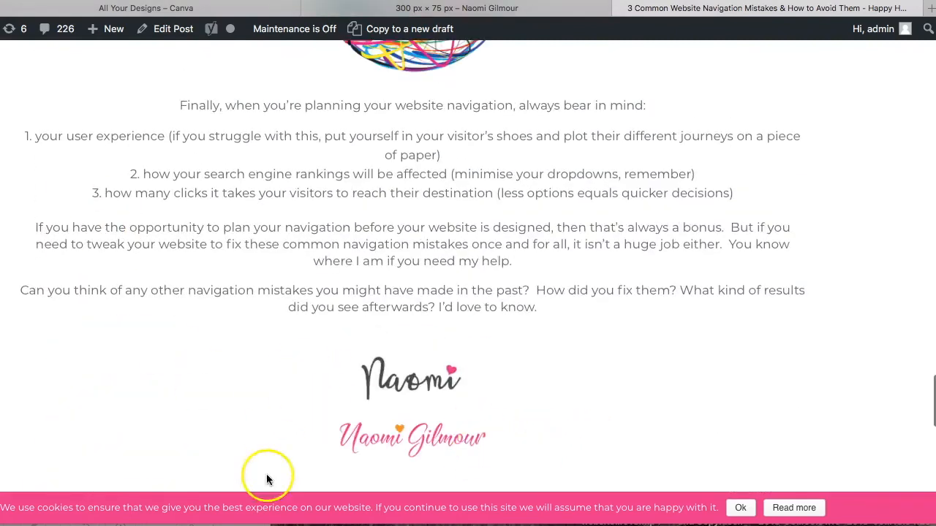
{"action": "scroll", "coordinate": [401, 432], "scroll_direction": "down", "scroll_amount": 10}
{"action": "scroll", "coordinate": [401, 431], "scroll_direction": "up", "scroll_amount": 2}
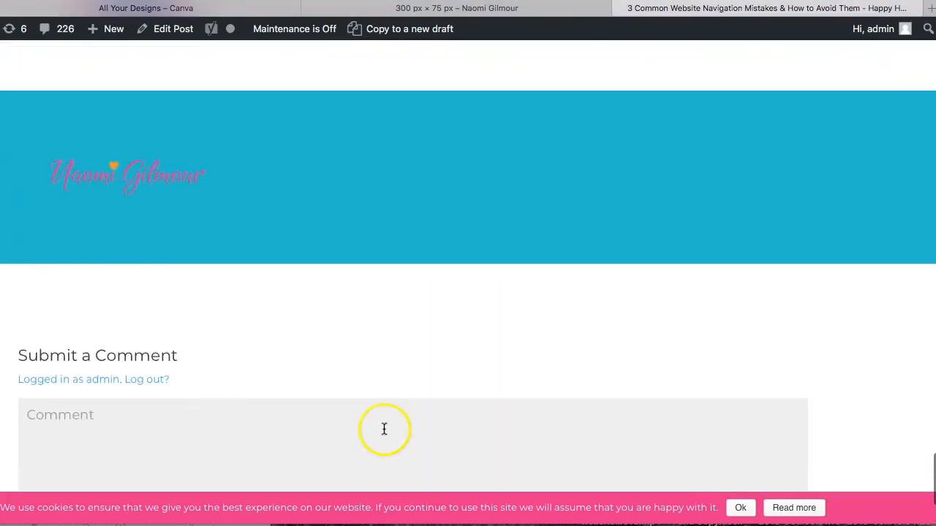
{"action": "scroll", "coordinate": [212, 240], "scroll_direction": "up", "scroll_amount": 15}
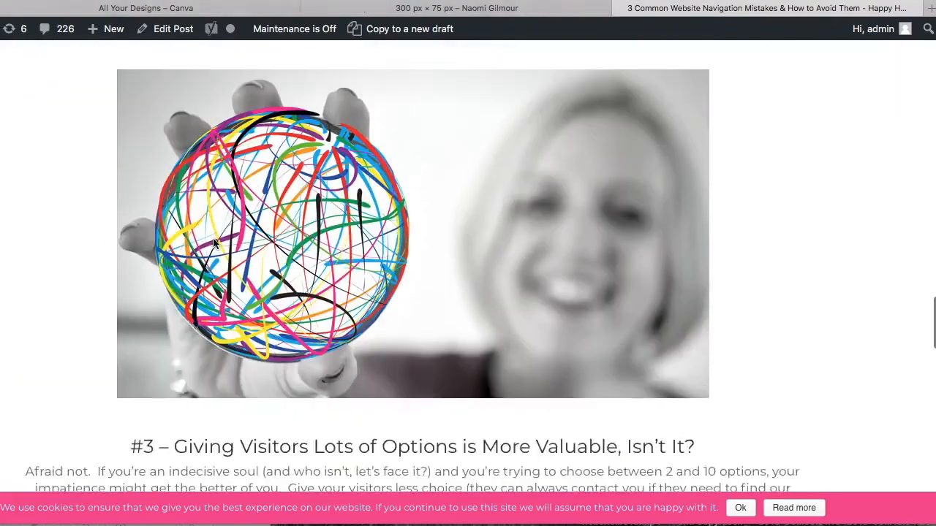
{"action": "scroll", "coordinate": [214, 239], "scroll_direction": "up", "scroll_amount": 5}
{"action": "scroll", "coordinate": [214, 240], "scroll_direction": "down", "scroll_amount": 3}
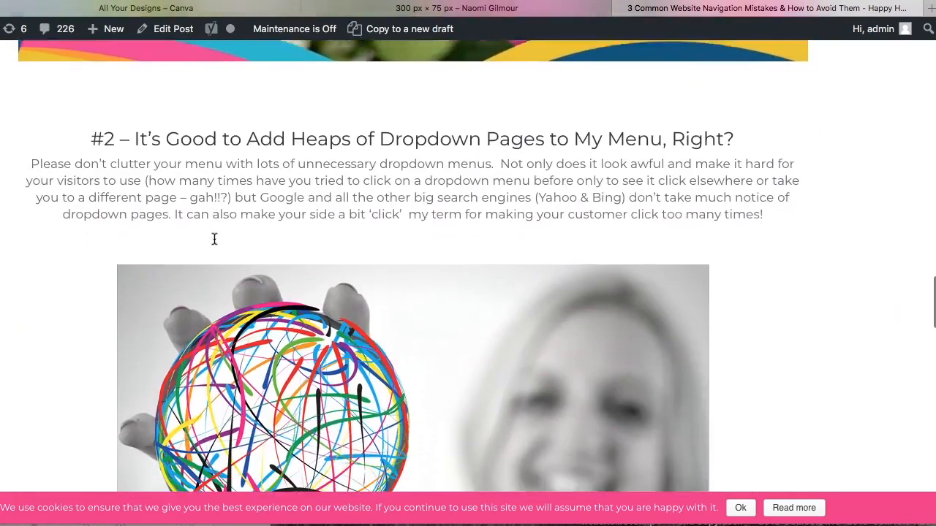
{"action": "scroll", "coordinate": [214, 239], "scroll_direction": "down", "scroll_amount": 8}
{"action": "left_click", "coordinate": [127, 459]}
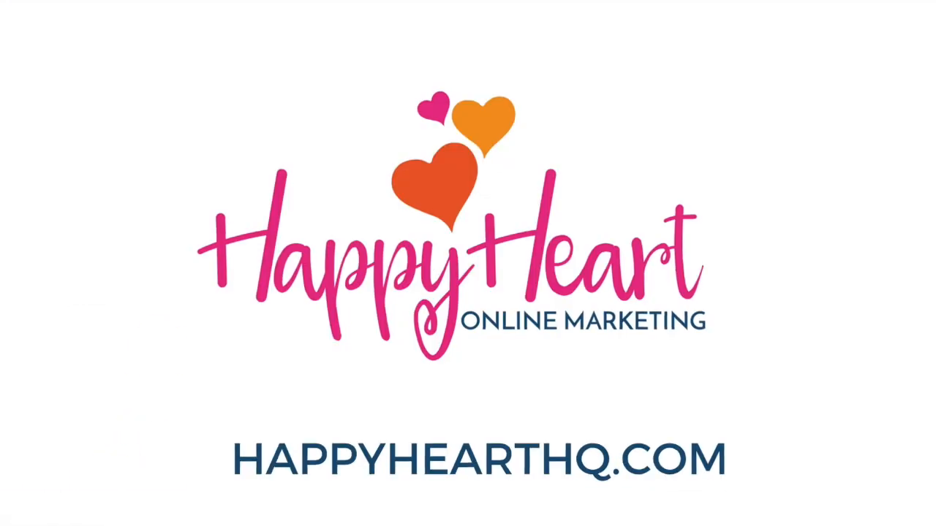